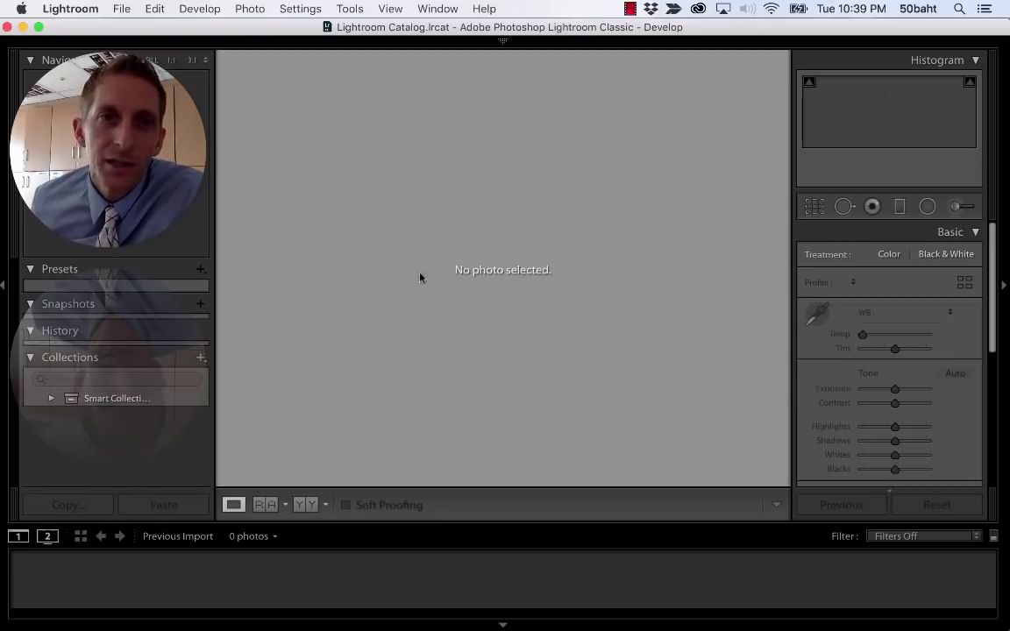
- Import all nine photos from the Project Photos folder, adding them to the catalog without moving them
left_click(121, 8)
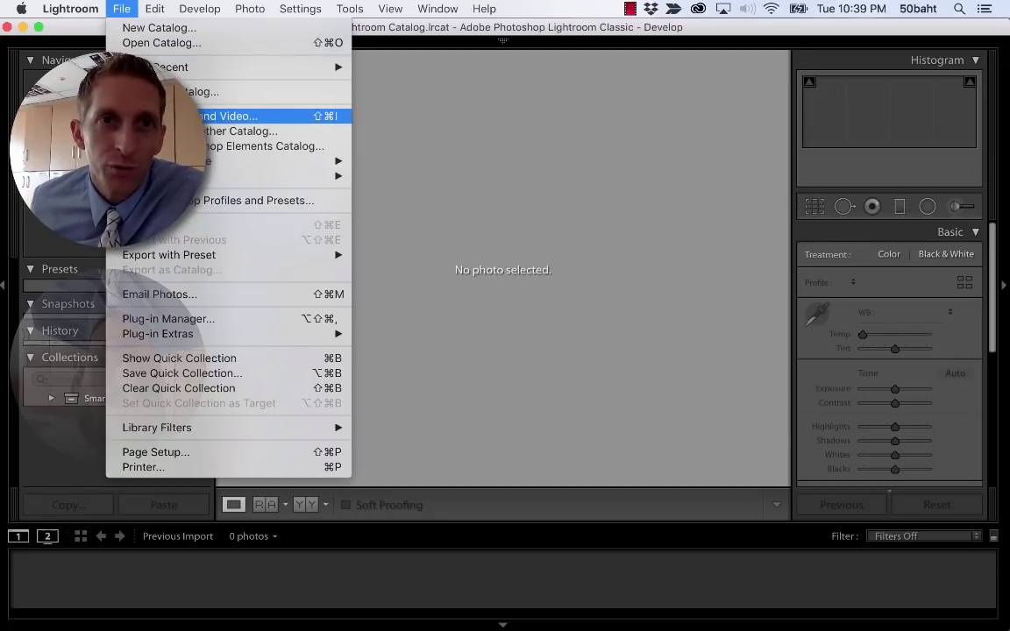
key("Return")
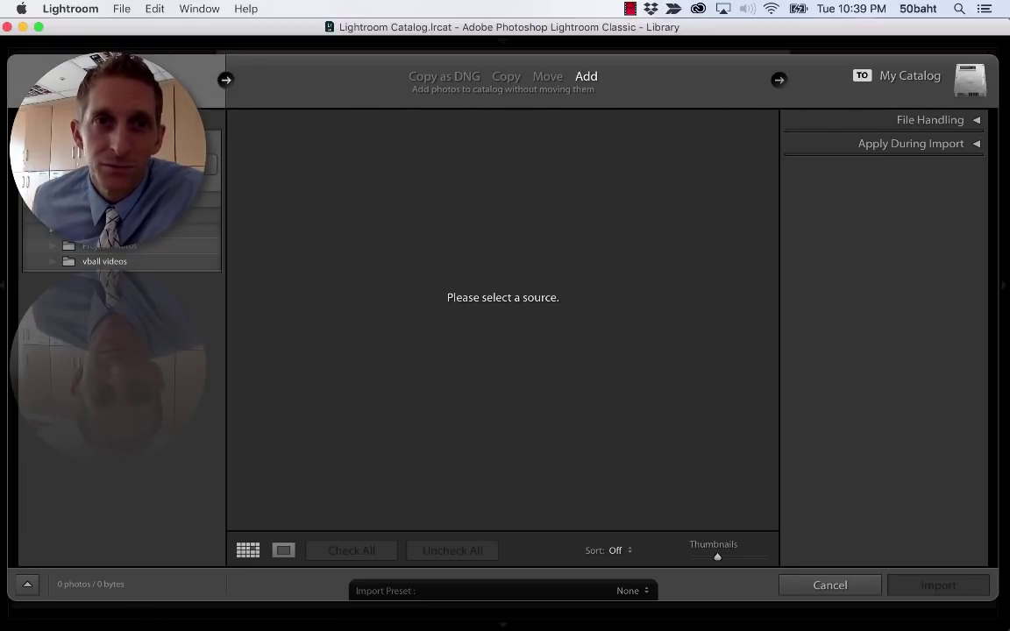
key("super+Tab")
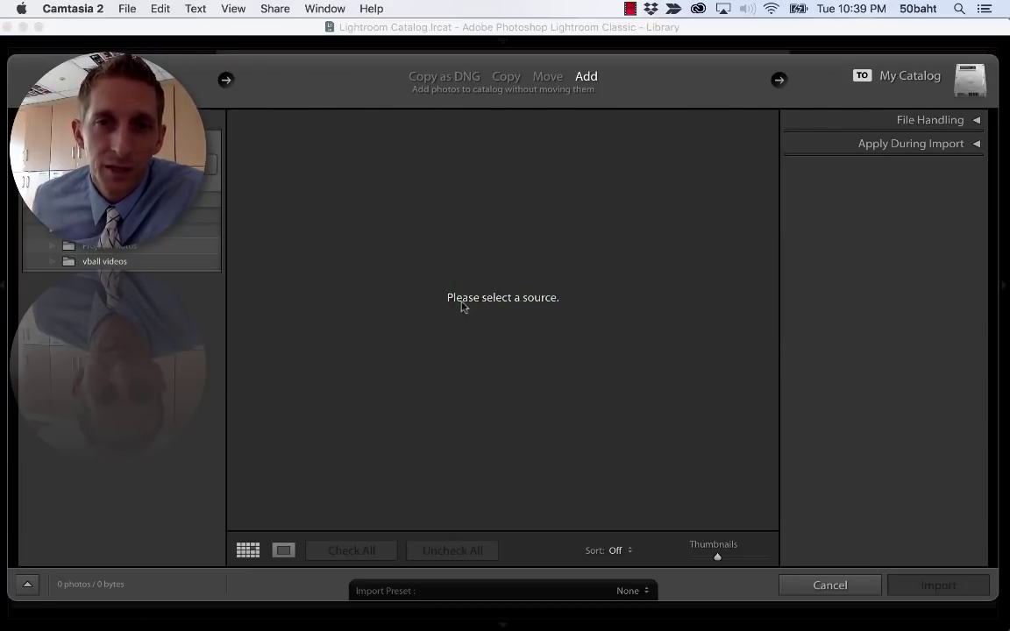
key("super+Tab")
left_click(469, 312)
left_click_drag(509, 300, 282, 293)
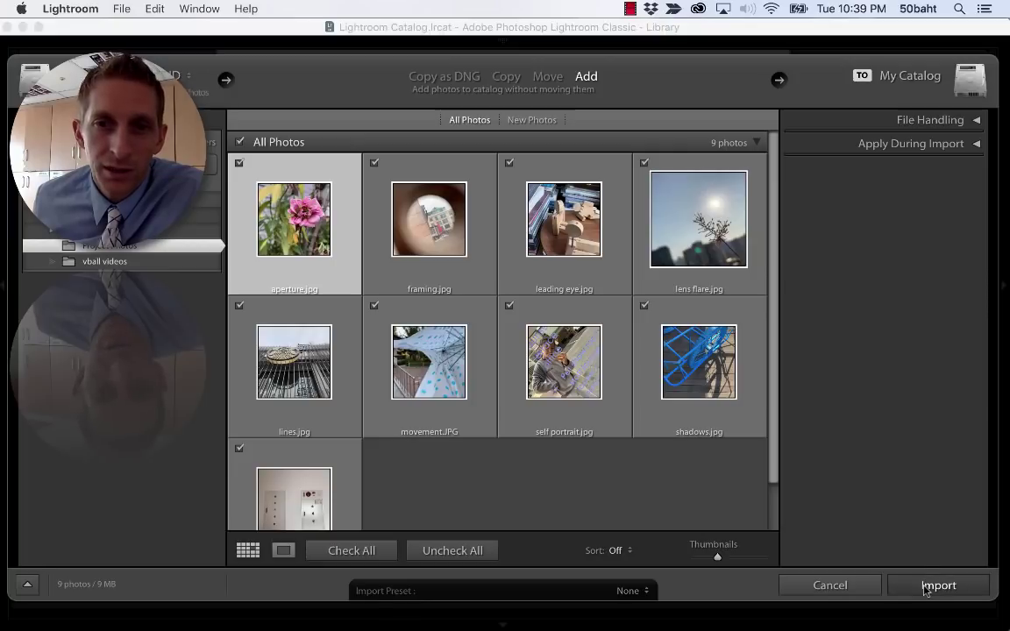
left_click(926, 587)
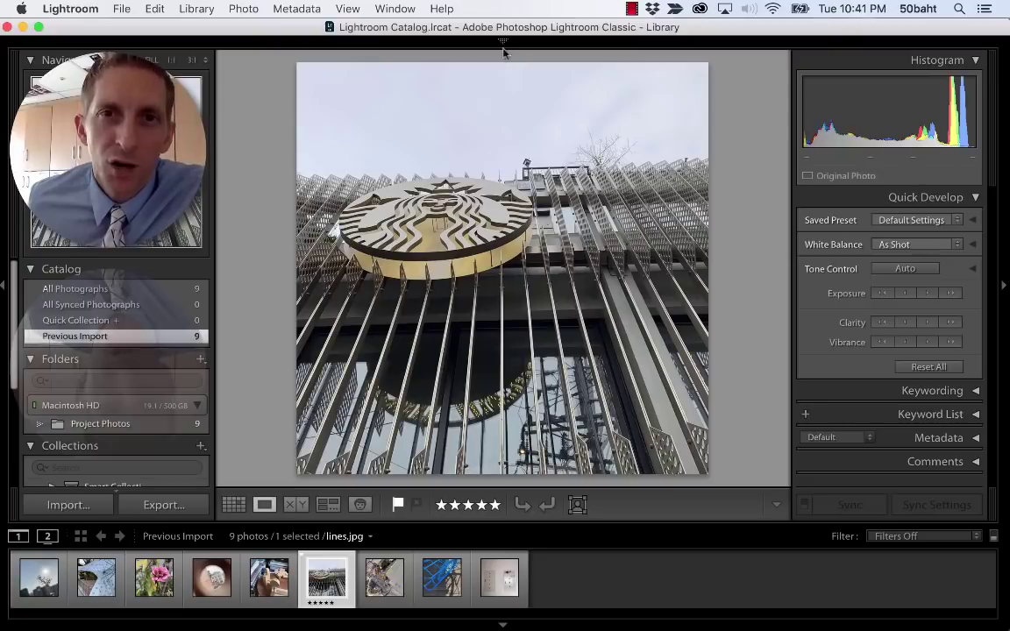
- Open lines.jpg for developing and set its white balance Temp to +2
mouse_move(497, 48)
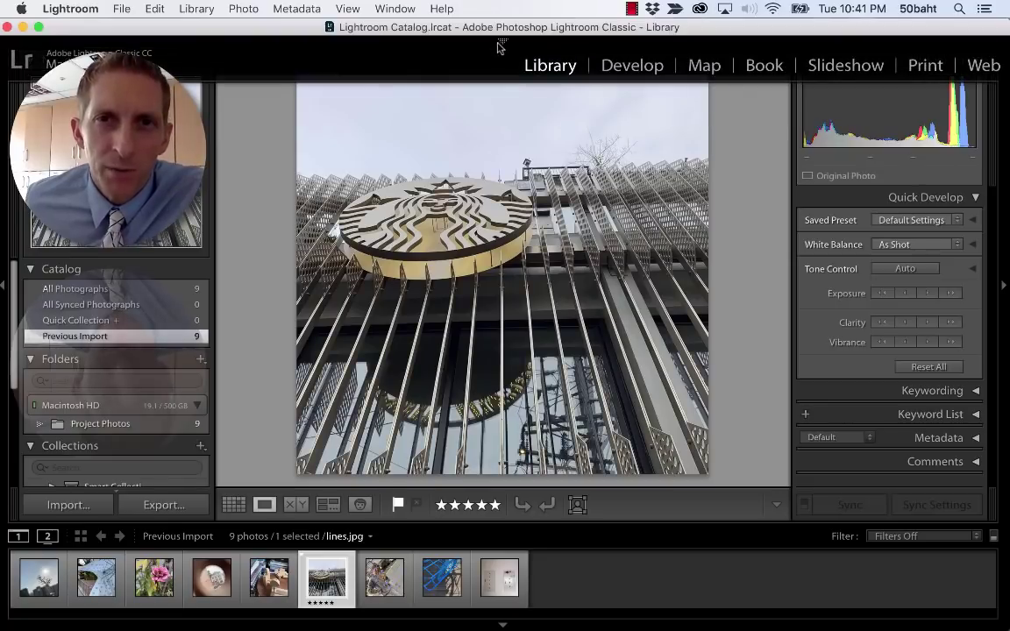
left_click(629, 76)
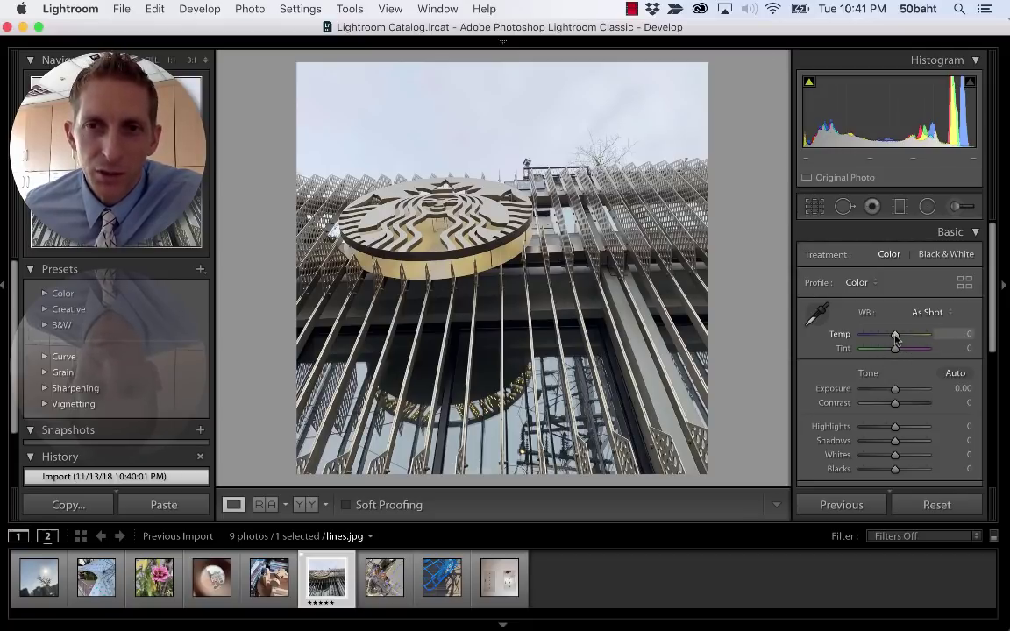
left_click_drag(889, 337, 899, 334)
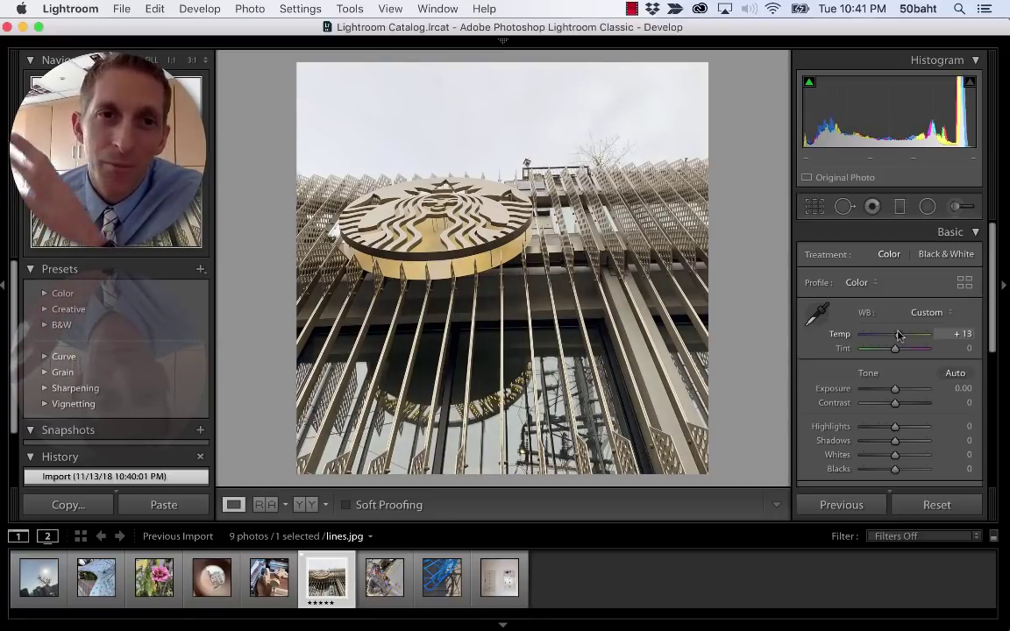
left_click_drag(898, 335, 894, 337)
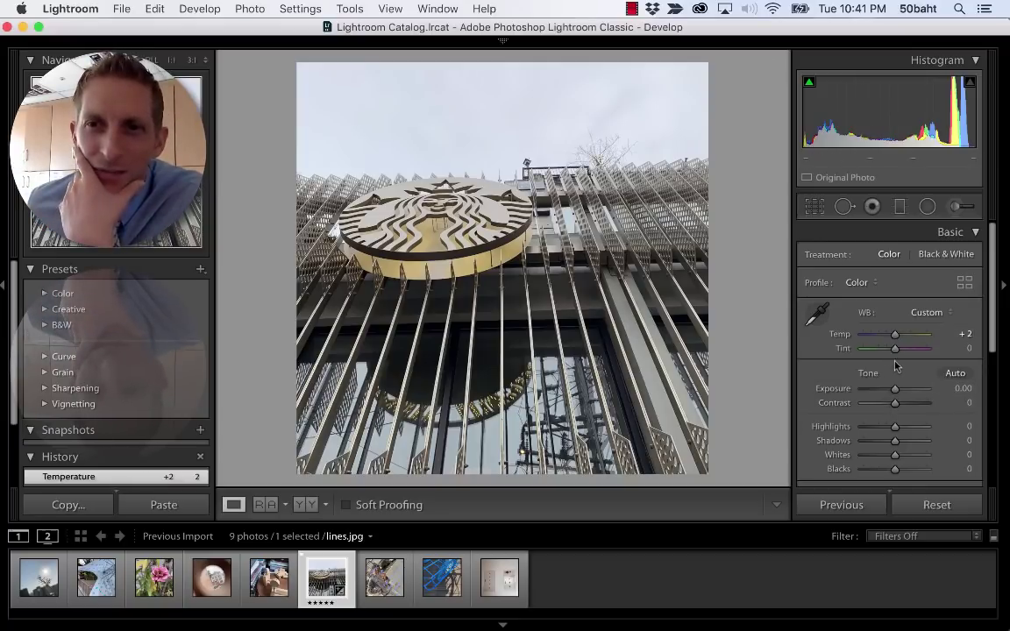
- Raise the photo's Exposure to +0.60 and its Contrast to +69
scroll(890, 368, "down", 1)
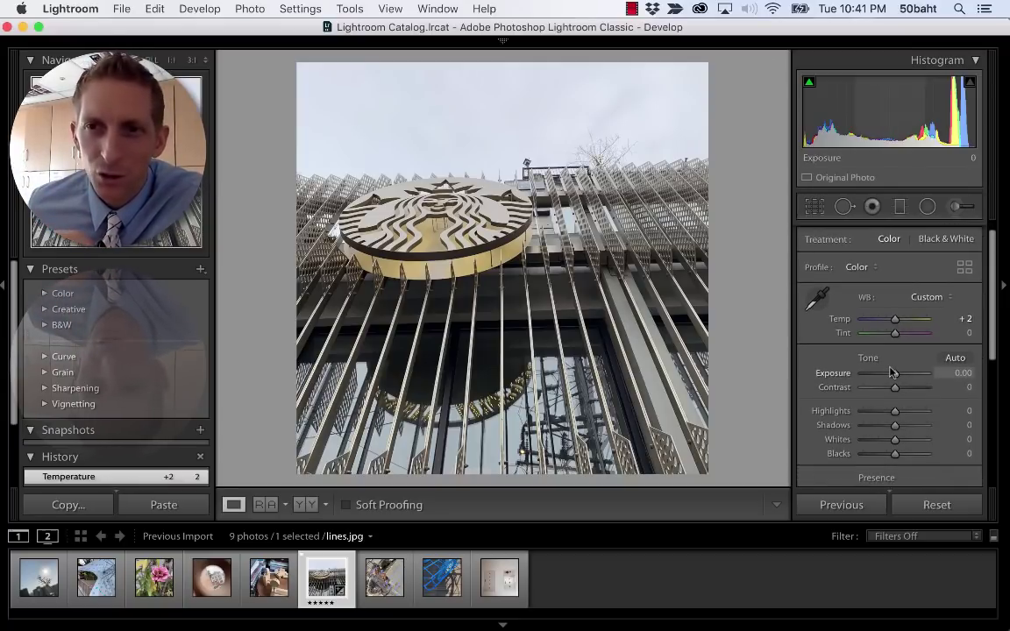
scroll(898, 350, "down", 2)
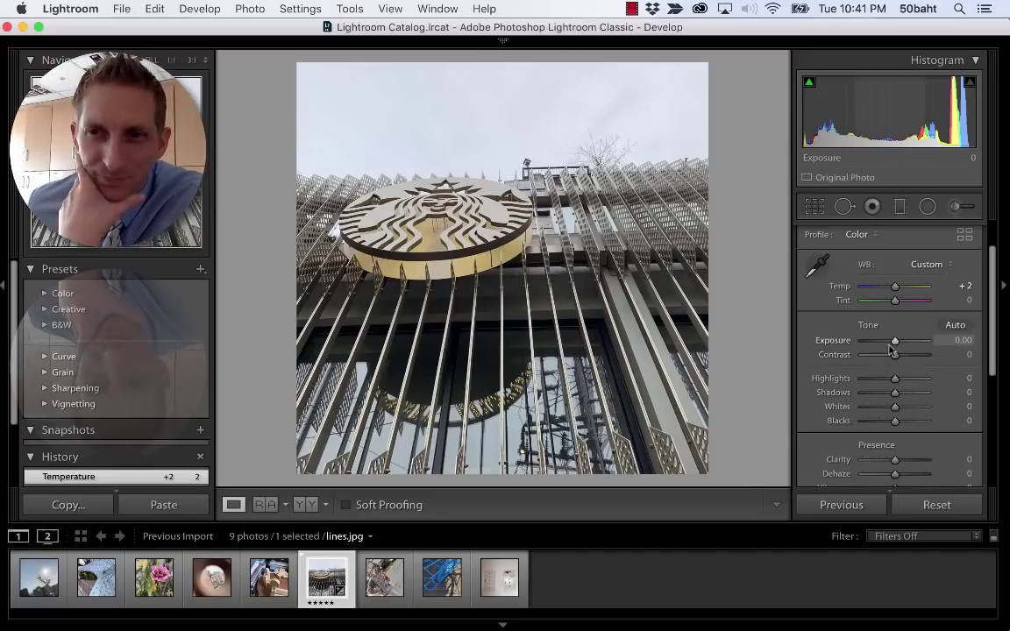
left_click_drag(894, 342, 914, 355)
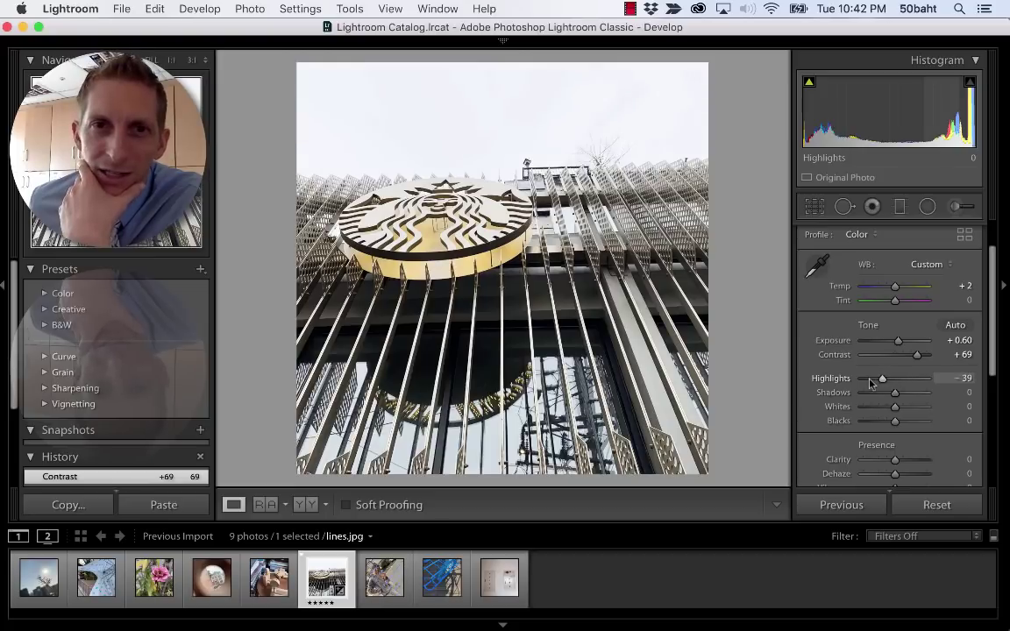
- Try both extremes of the Highlights adjustment, then settle on +24
left_click_drag(871, 382, 859, 384)
left_click_drag(926, 383, 936, 384)
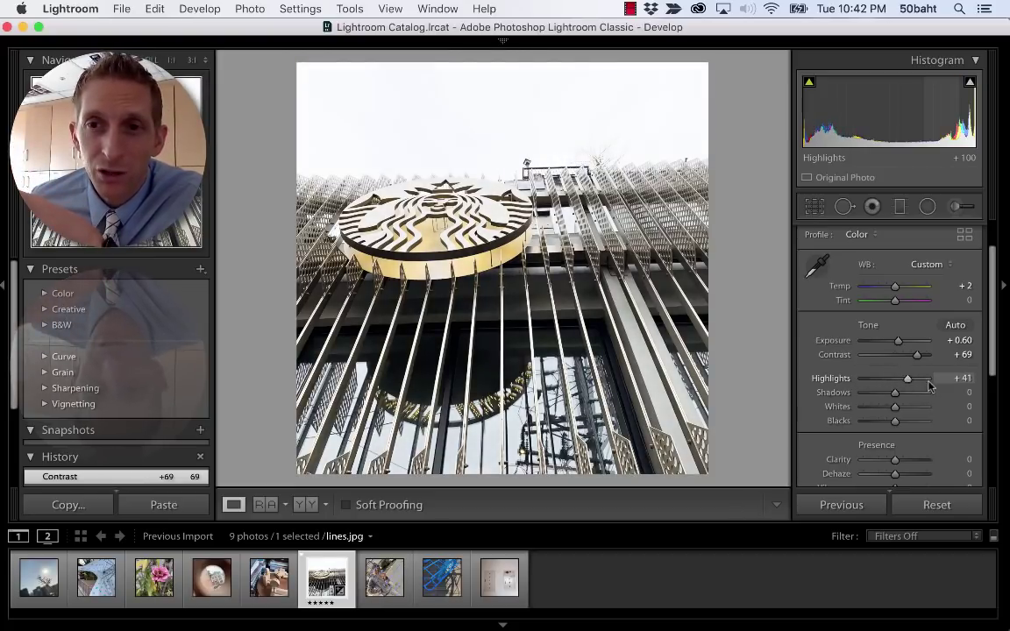
left_click_drag(936, 384, 866, 383)
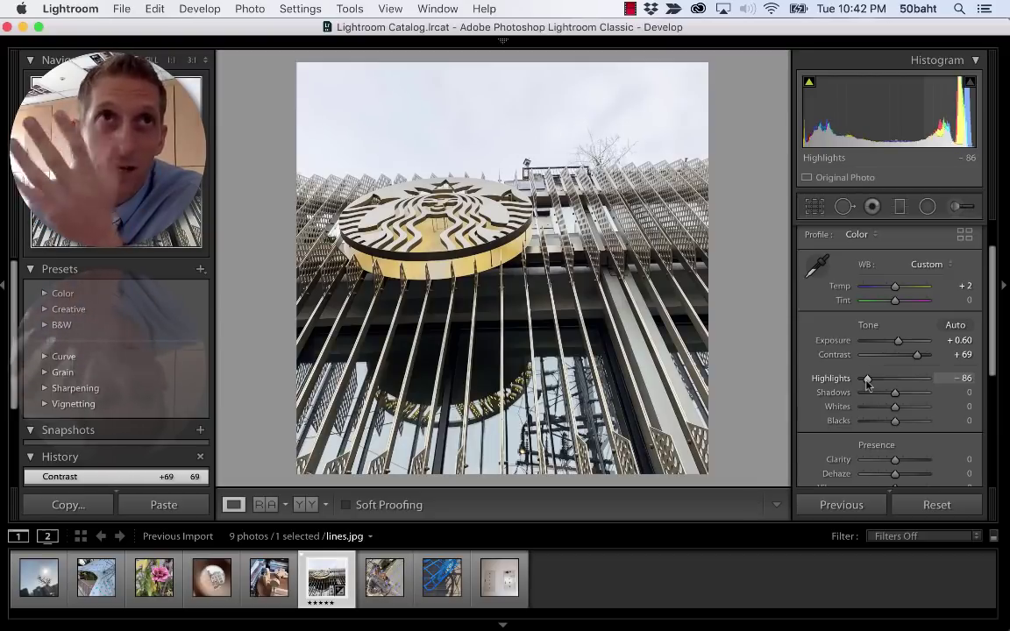
scroll(866, 383, "up", 10)
left_click_drag(866, 383, 918, 384)
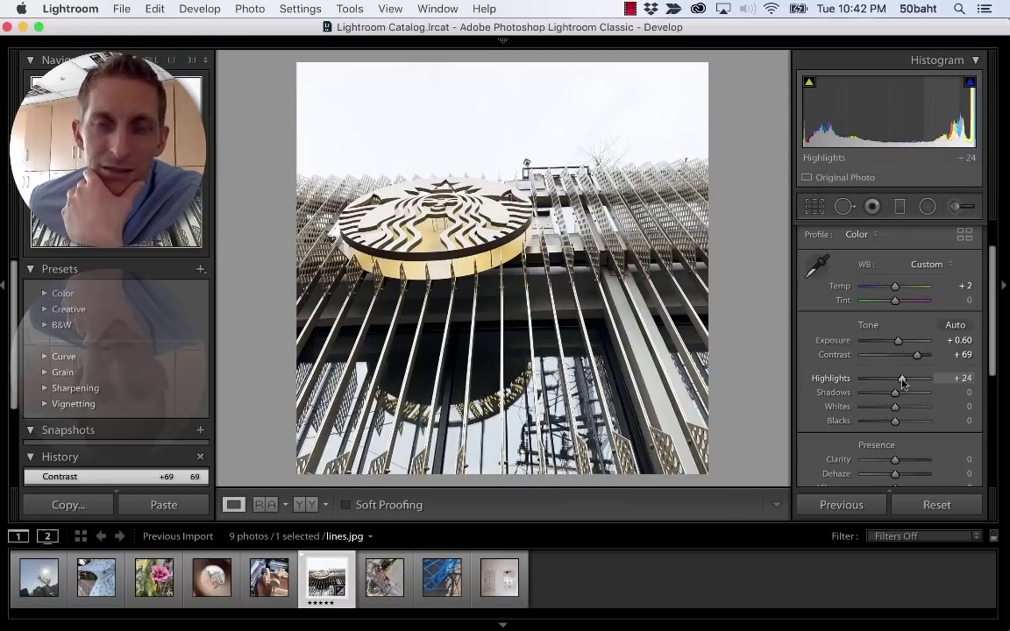
- Set Shadows to -36, Whites to +38, Blacks to -46 and Clarity to +28
left_click_drag(894, 396, 868, 396)
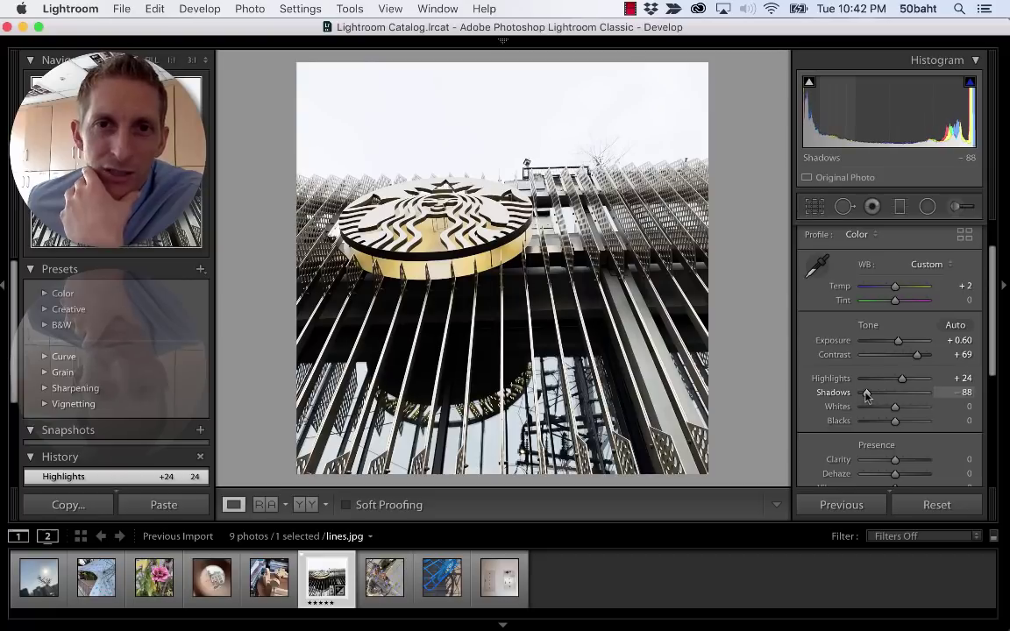
left_click_drag(866, 397, 922, 395)
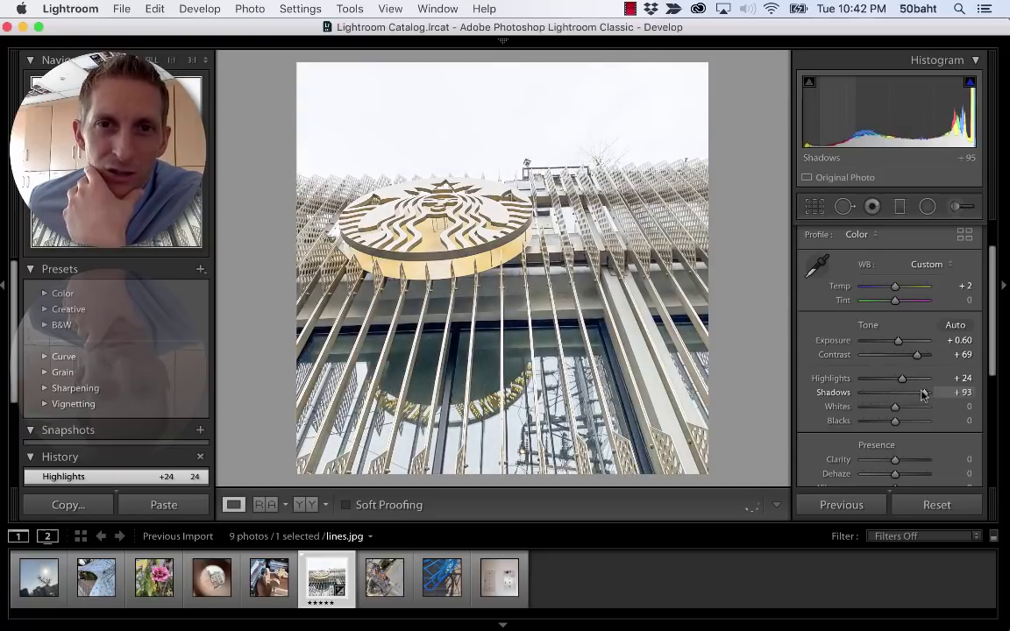
mouse_move(922, 395)
left_mouse_down()
mouse_move(870, 399)
mouse_move(920, 395)
mouse_move(907, 408)
mouse_move(883, 406)
mouse_move(903, 398)
left_mouse_up()
scroll(894, 396, "down", 2)
scroll(890, 399, "down", 3)
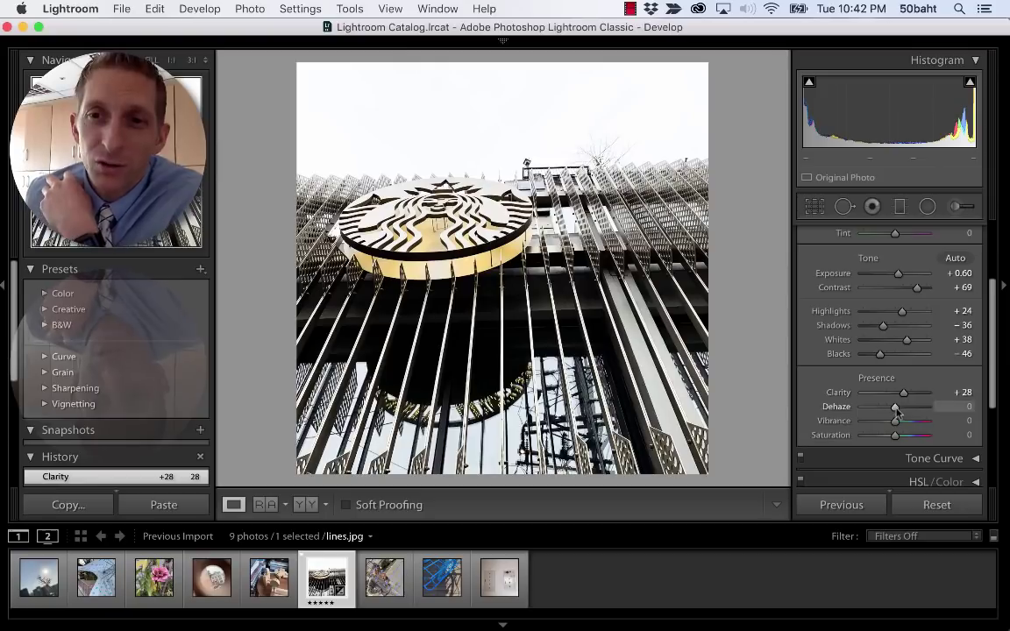
- Set Dehaze to +6, Vibrance to +6 and Saturation to -15
left_click_drag(895, 407, 897, 407)
scroll(906, 430, "down", 1)
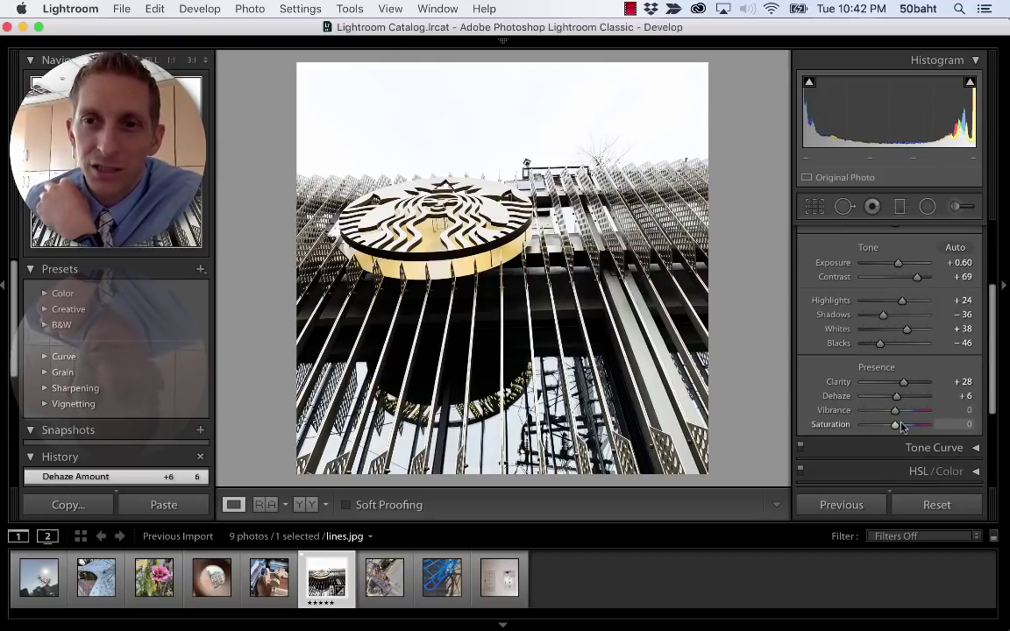
scroll(895, 417, "down", 2)
scroll(896, 417, "down", 1)
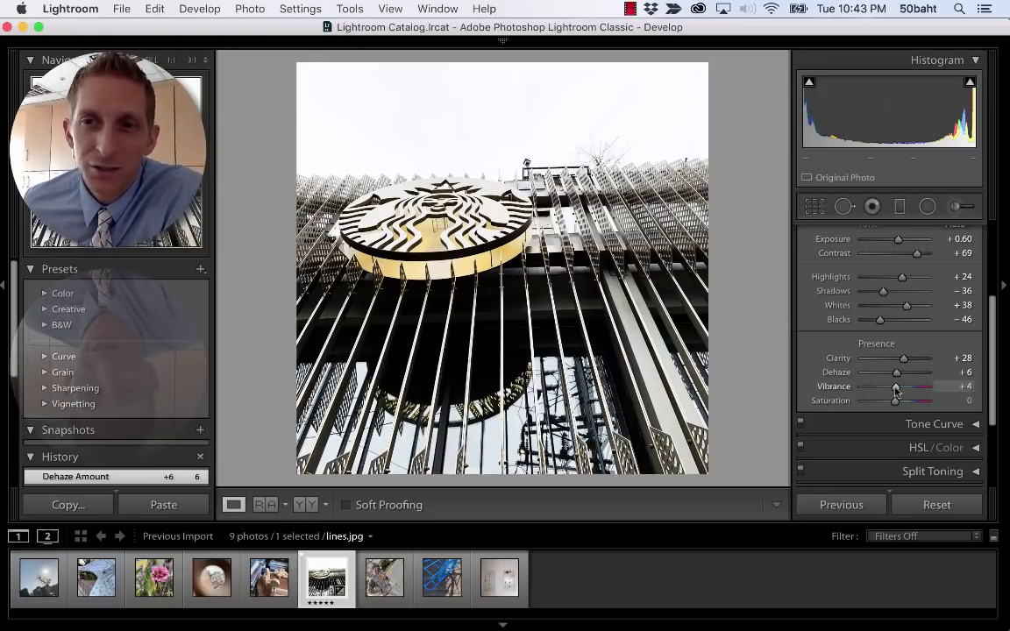
left_click_drag(896, 391, 897, 392)
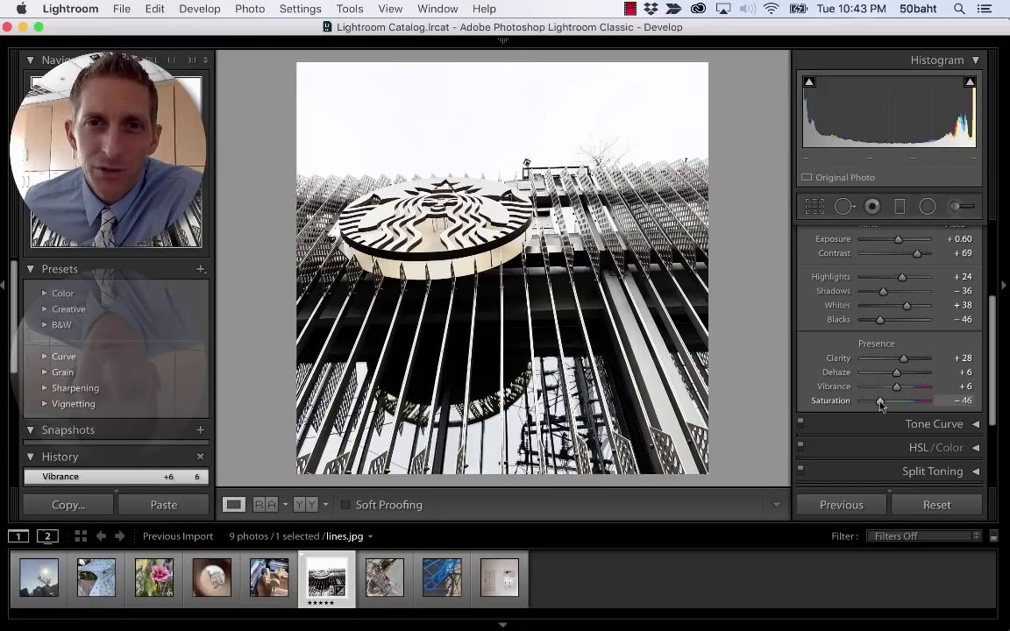
left_click_drag(889, 402, 891, 402)
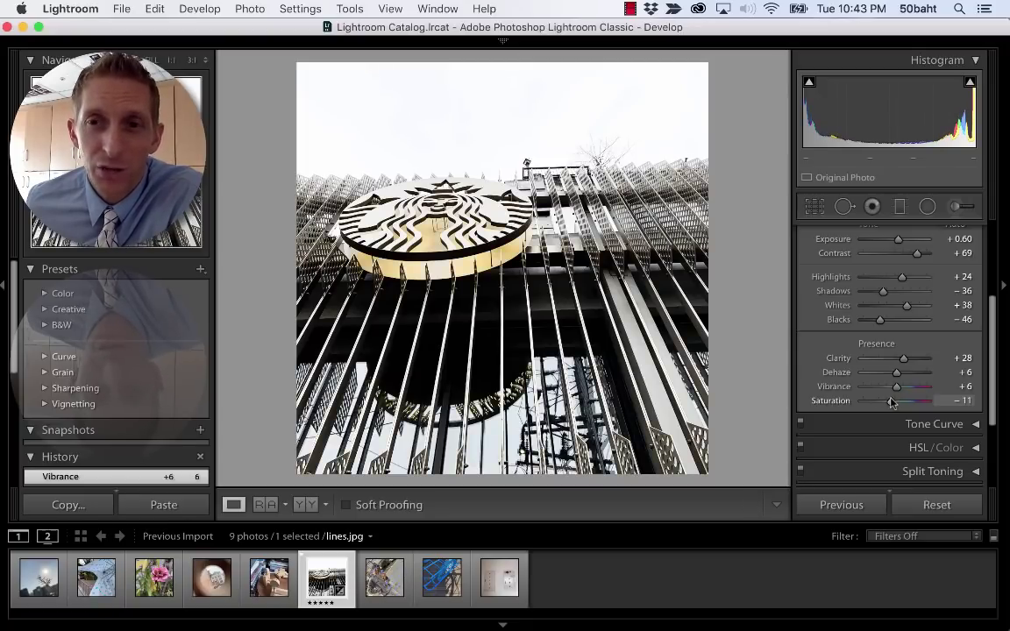
left_click_drag(892, 401, 888, 401)
- Shape the tone curve into an S, with Lights at +32, Darks at -19 and Shadows at -37
scroll(885, 407, "down", 2)
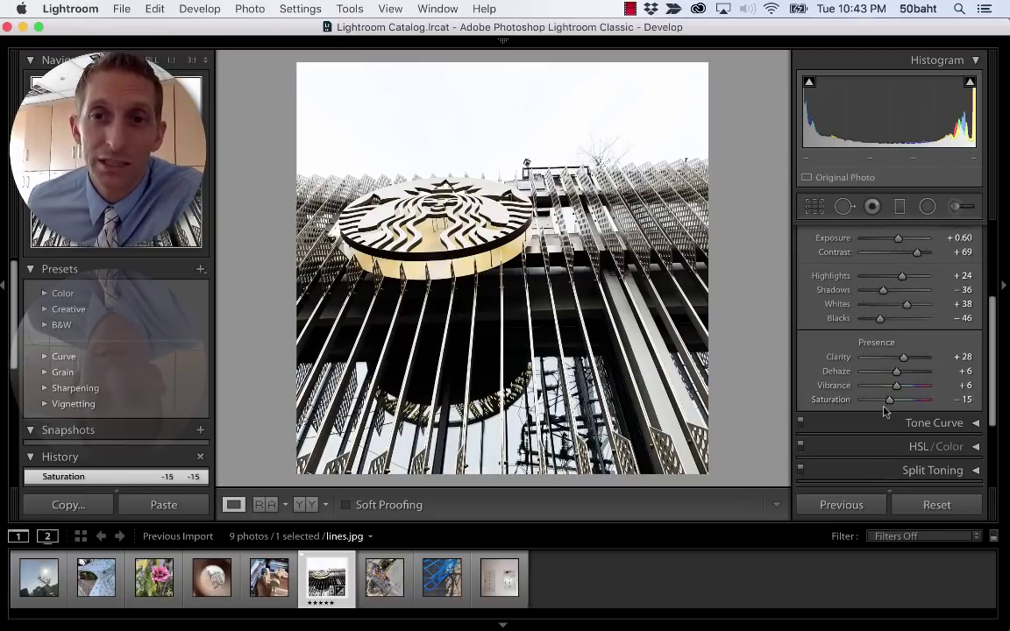
left_click(908, 375)
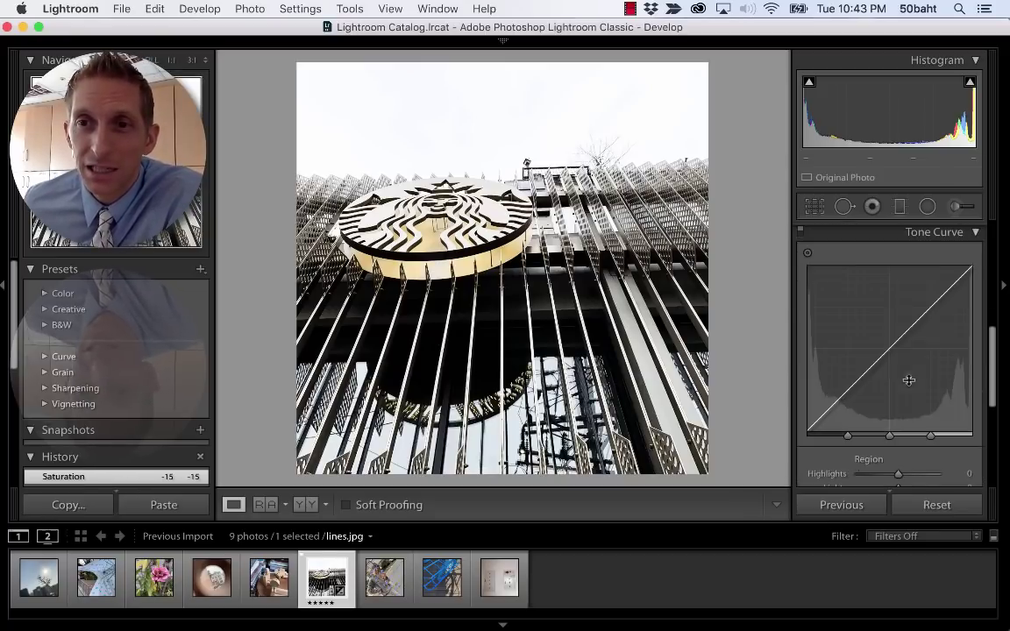
mouse_move(886, 355)
left_mouse_down()
mouse_move(887, 320)
mouse_move(886, 341)
left_mouse_up()
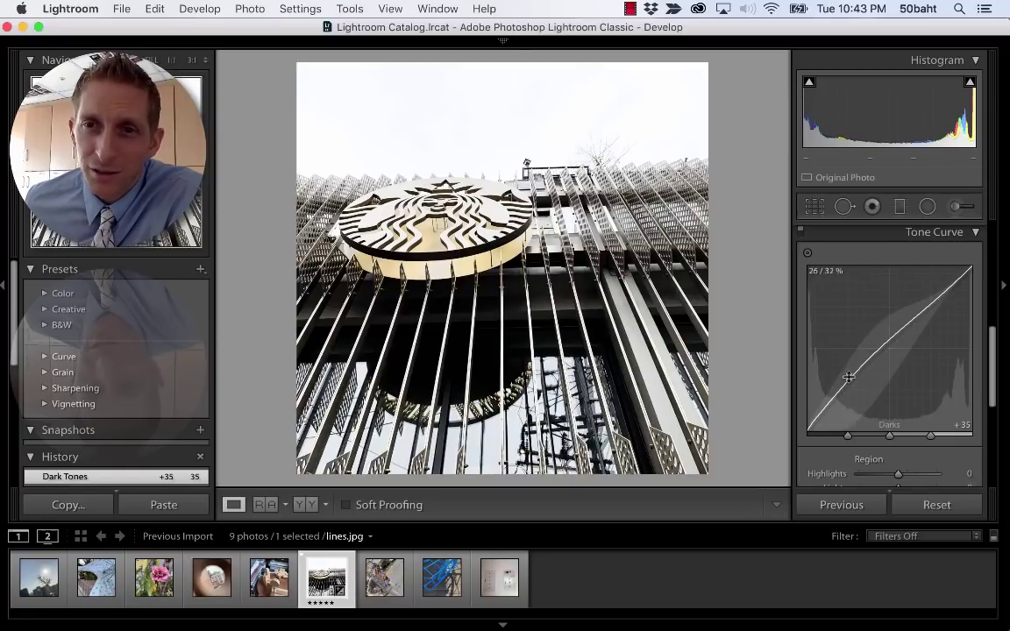
mouse_move(906, 325)
left_mouse_down()
mouse_move(906, 302)
mouse_move(907, 349)
mouse_move(906, 299)
mouse_move(907, 311)
left_mouse_up()
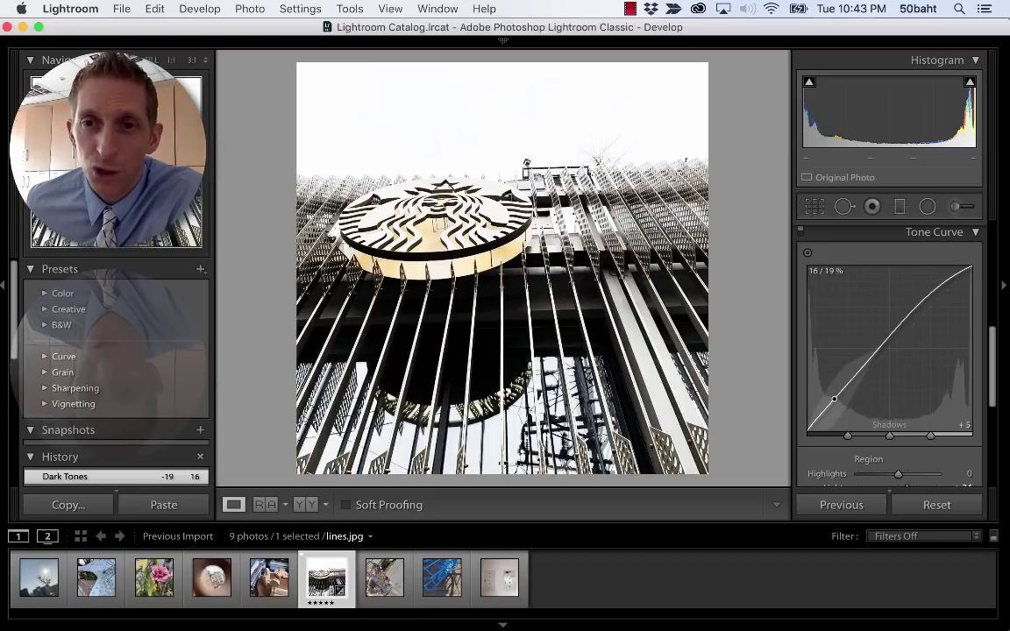
left_click_drag(834, 391, 856, 391)
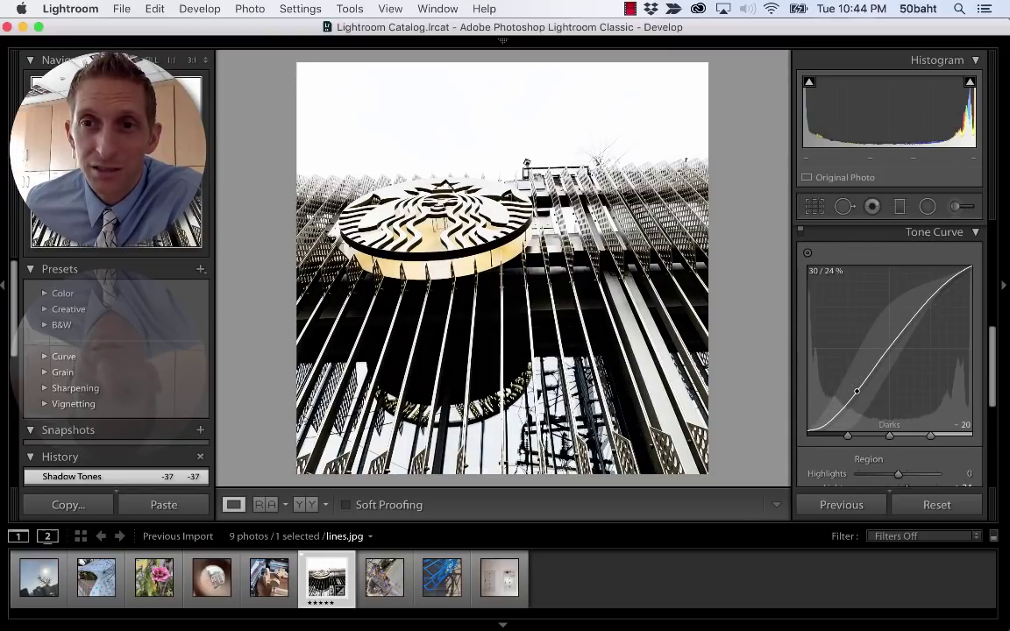
left_click_drag(921, 306, 918, 302)
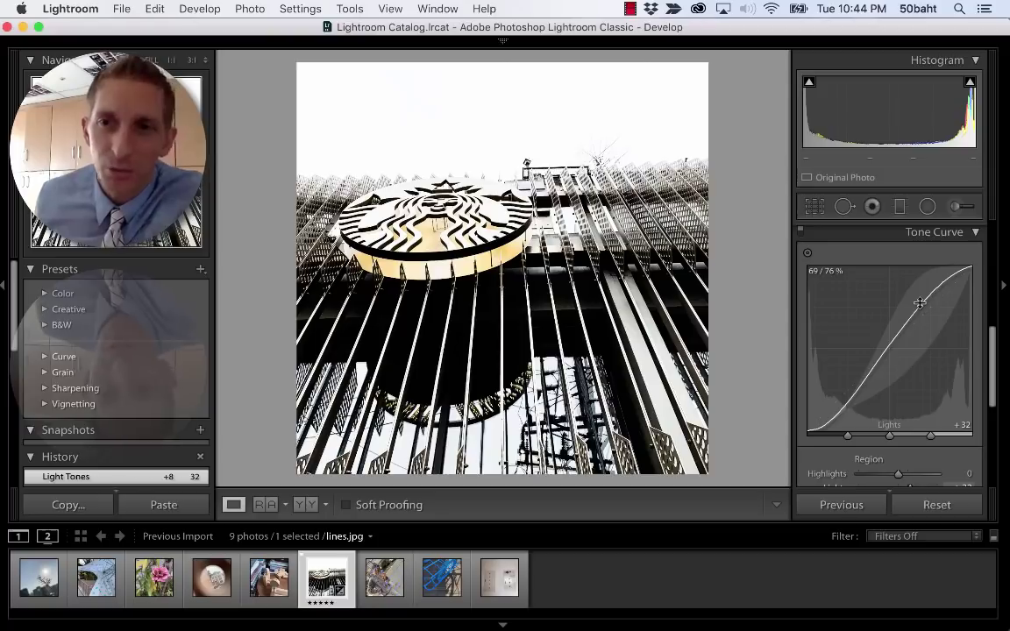
- Shift the photo's Yellow hue to +39 and its Blue hue to +32 in the HSL adjustments
scroll(909, 382, "down", 2)
scroll(909, 381, "down", 8)
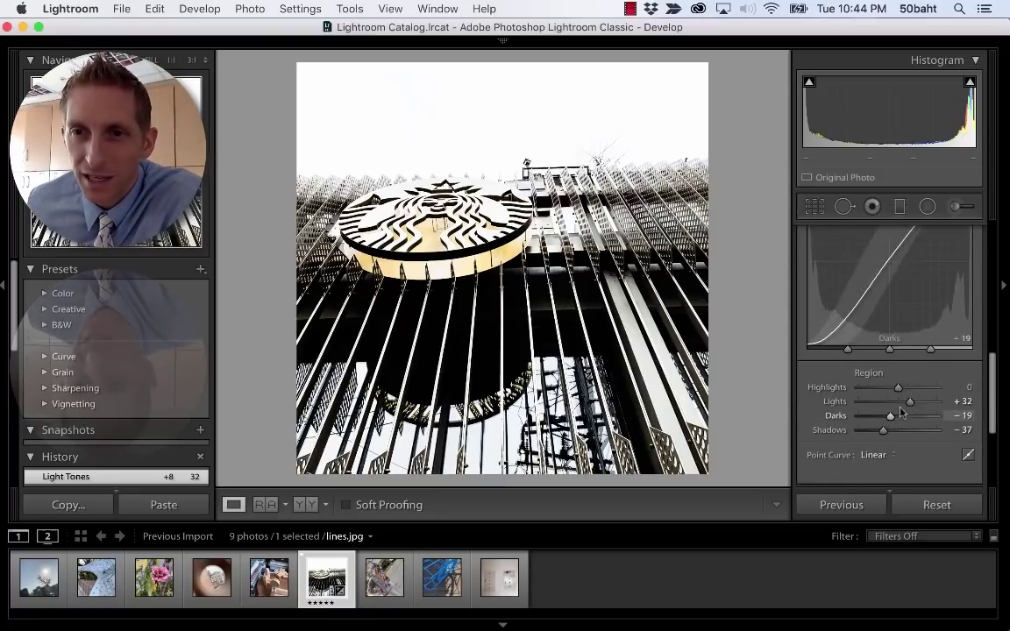
scroll(896, 434, "down", 2)
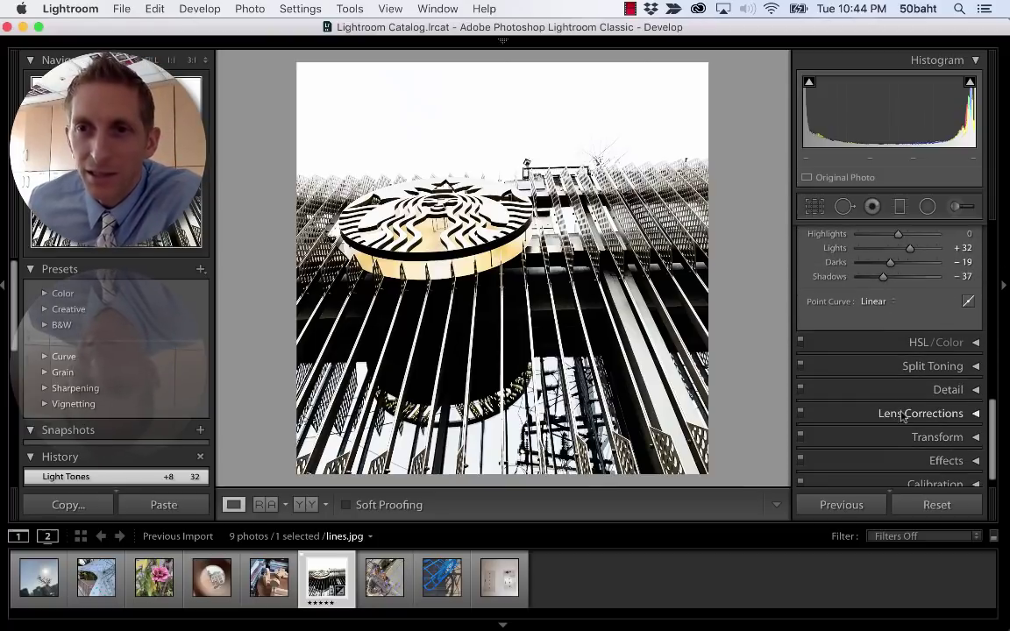
left_click(976, 343)
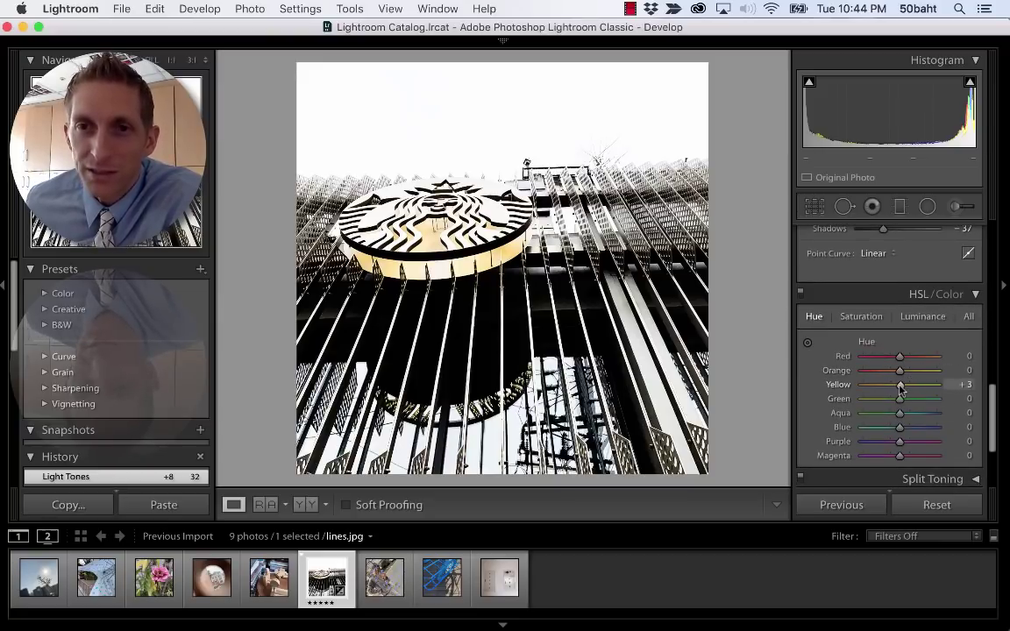
left_click_drag(939, 384, 912, 385)
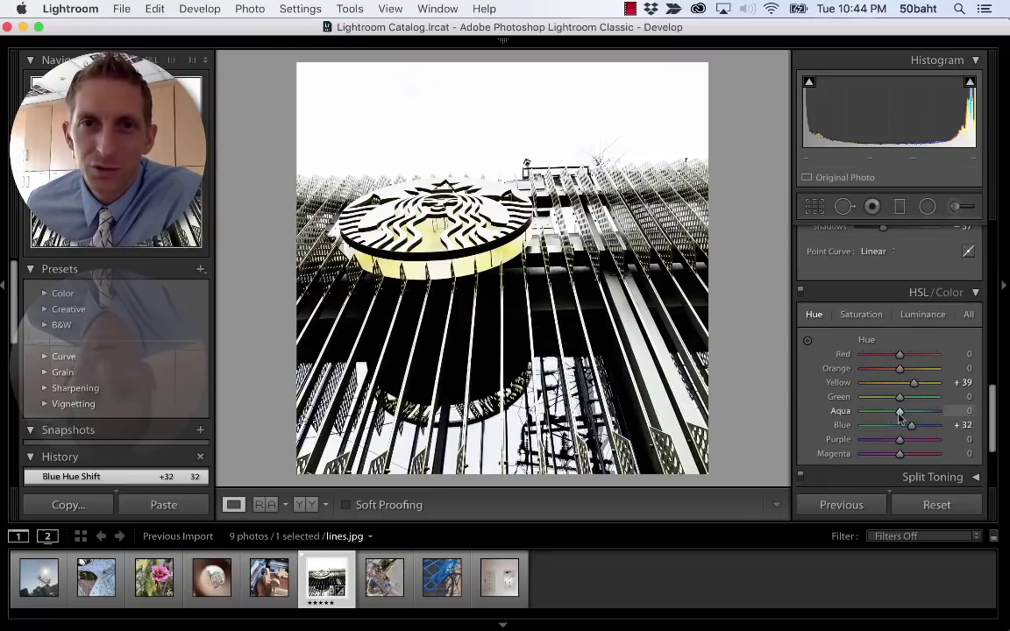
- Look through the Split Toning and Lens Corrections settings for lines.jpg
scroll(896, 423, "down", 3)
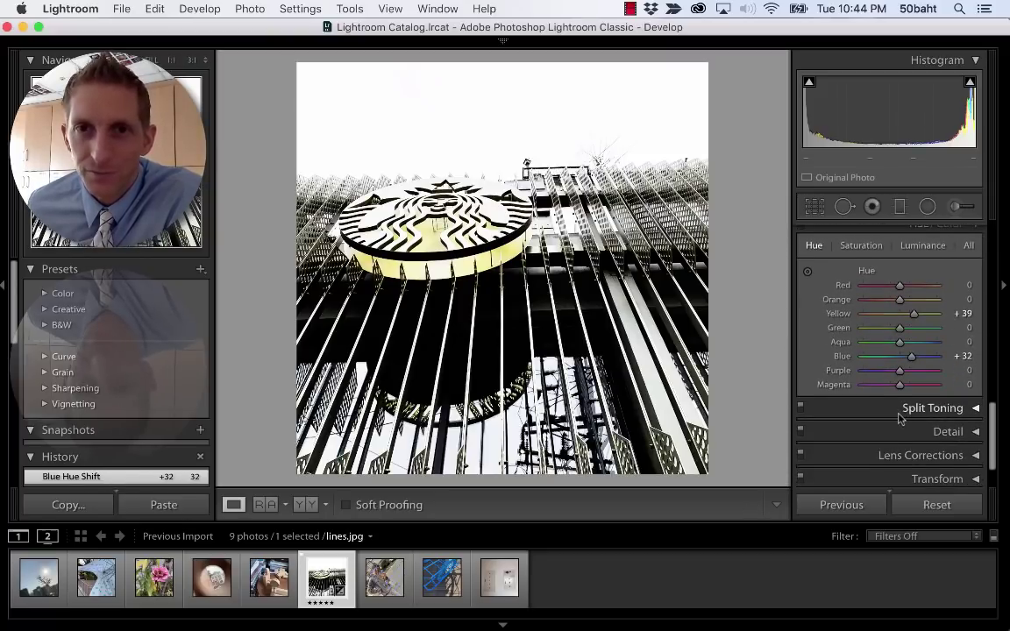
scroll(900, 415, "down", 1)
left_click(936, 388)
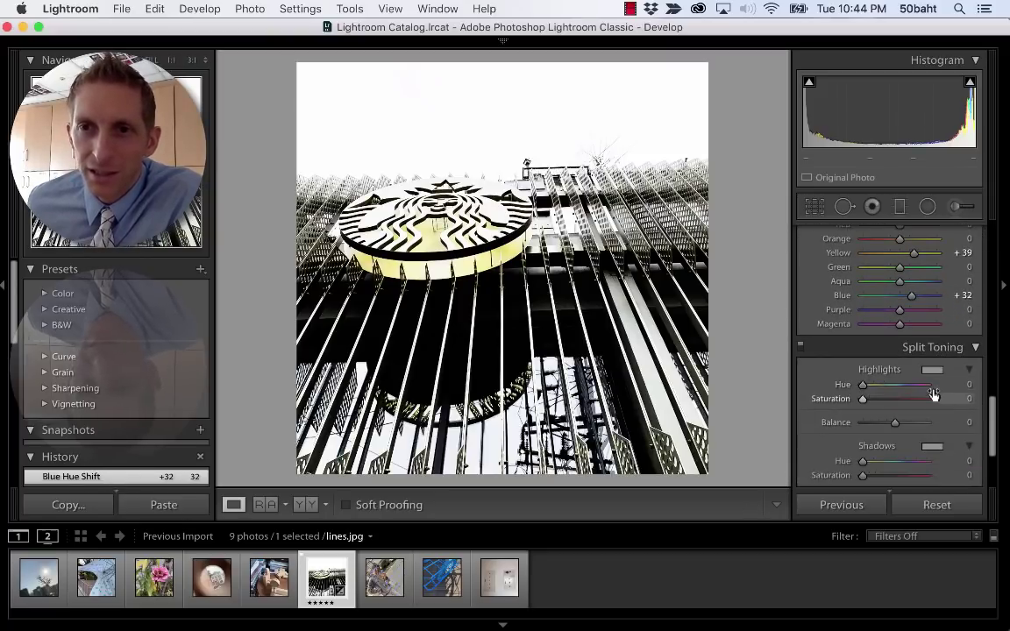
scroll(906, 391, "down", 3)
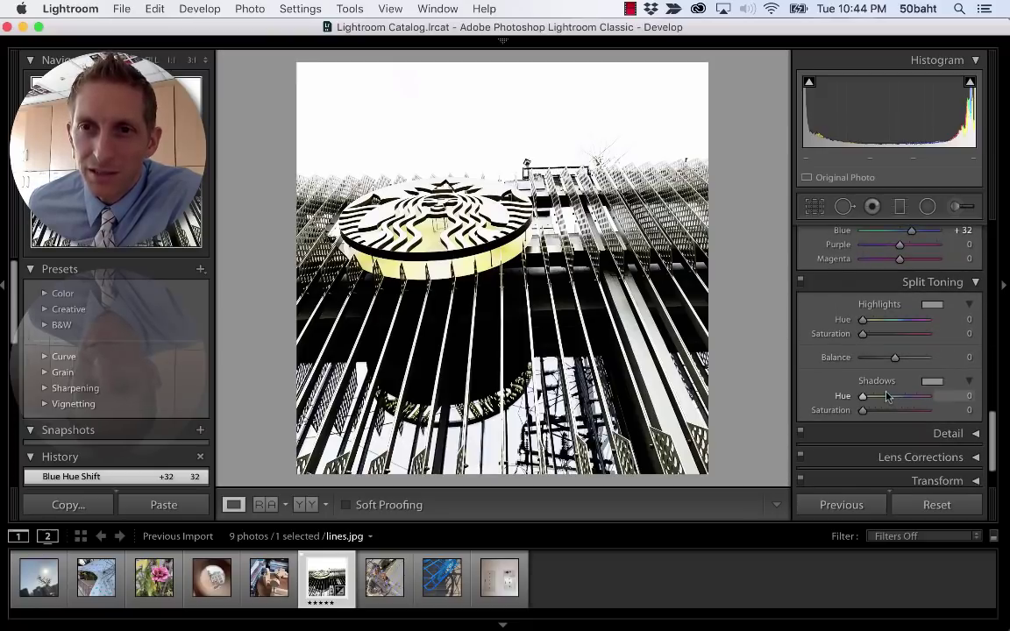
scroll(863, 390, "down", 1)
scroll(867, 387, "down", 2)
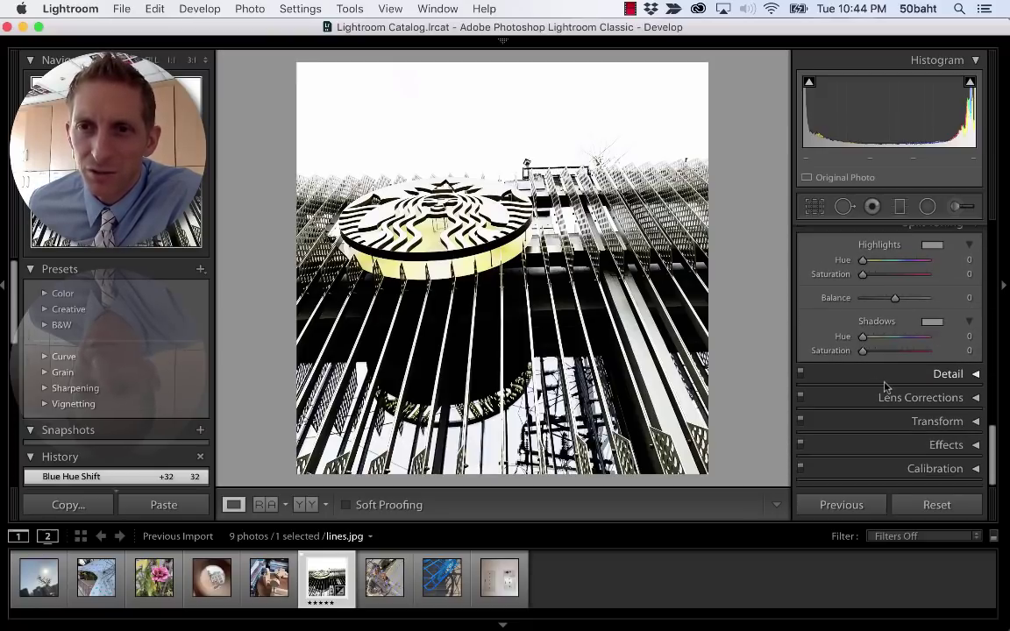
left_click(886, 396)
scroll(902, 395, "down", 2)
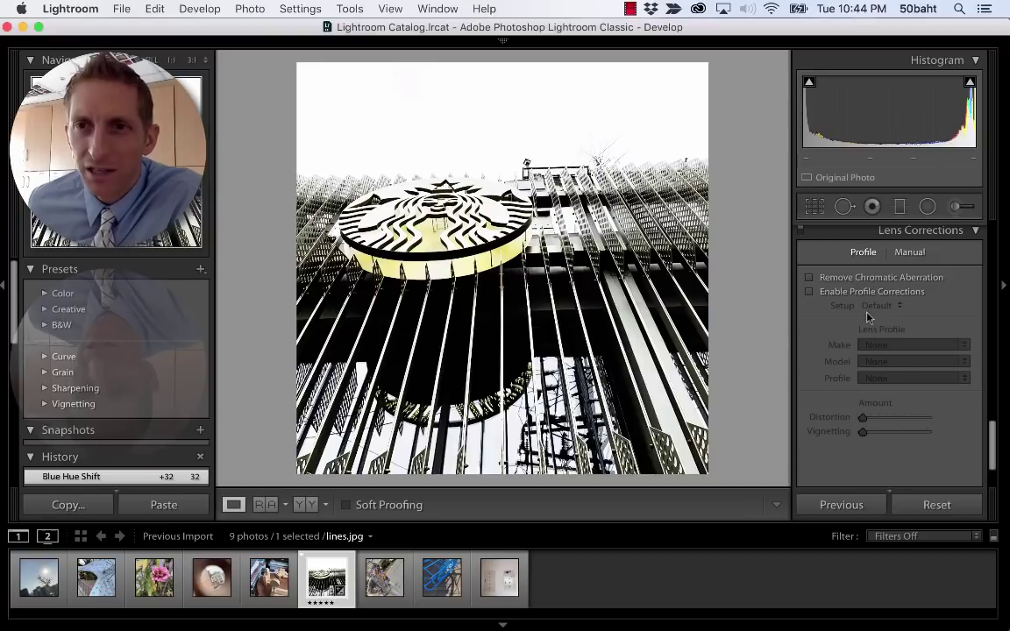
- Set the photo's Sharpening amount to 33 in the Detail adjustments
scroll(908, 272, "up", 2)
left_click(908, 270)
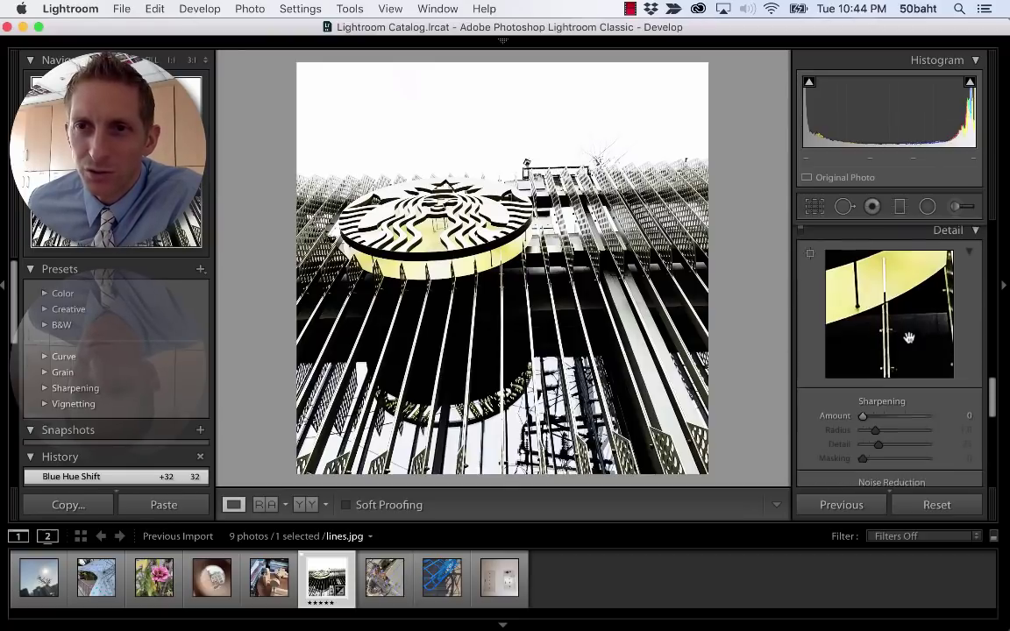
scroll(909, 338, "down", 1)
left_click_drag(862, 387, 864, 388)
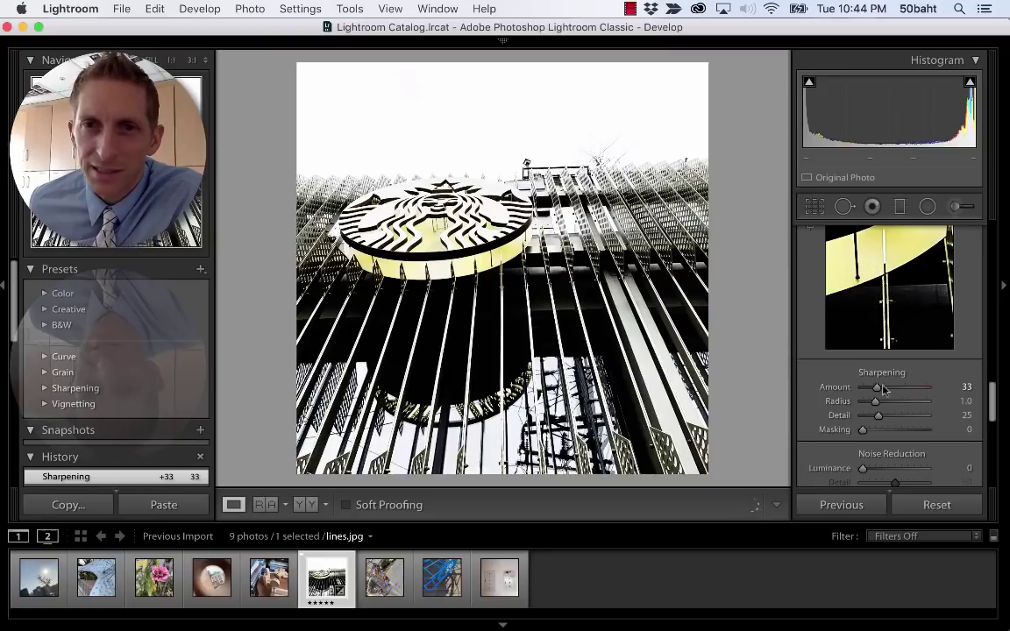
- Try an Aspect transform of -74 on the photo, and undo it
scroll(870, 385, "down", 3)
scroll(872, 398, "down", 6)
scroll(885, 403, "down", 3)
left_click(900, 380)
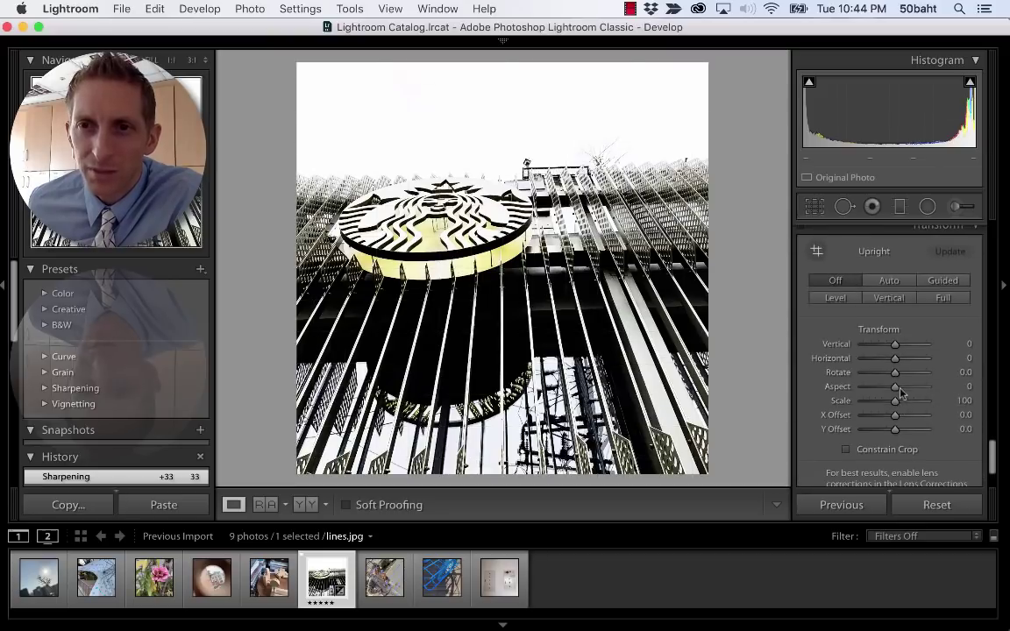
scroll(900, 392, "down", 2)
scroll(894, 364, "down", 2)
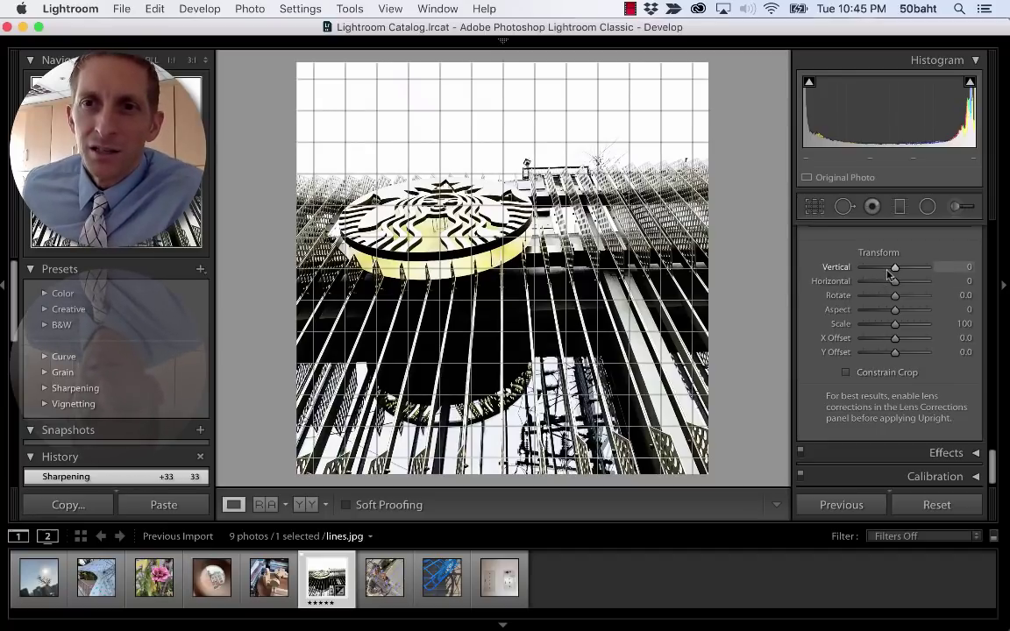
scroll(885, 320, "down", 1)
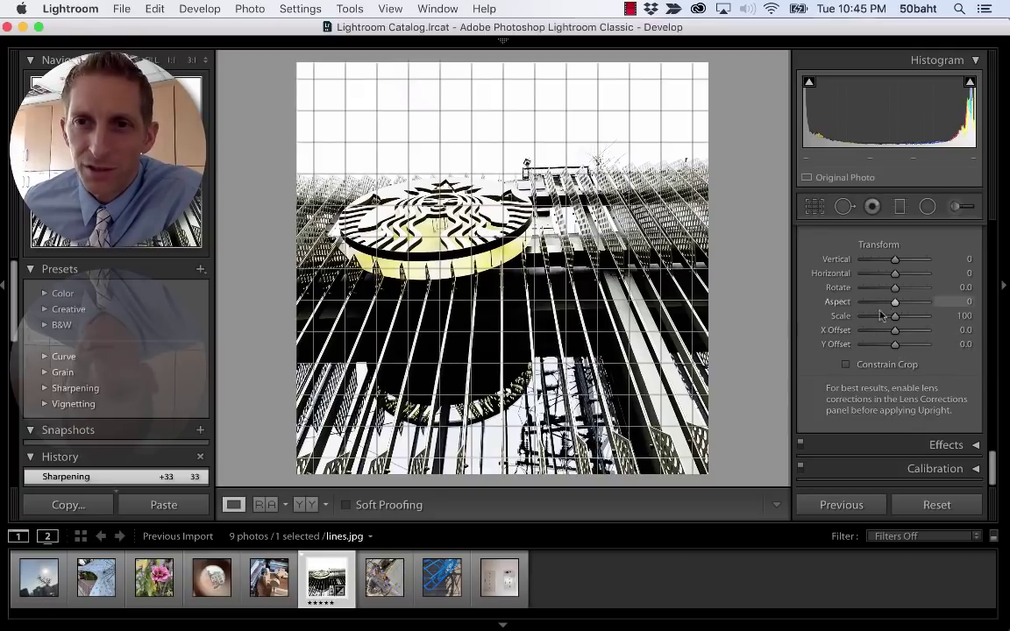
left_click_drag(895, 301, 871, 302)
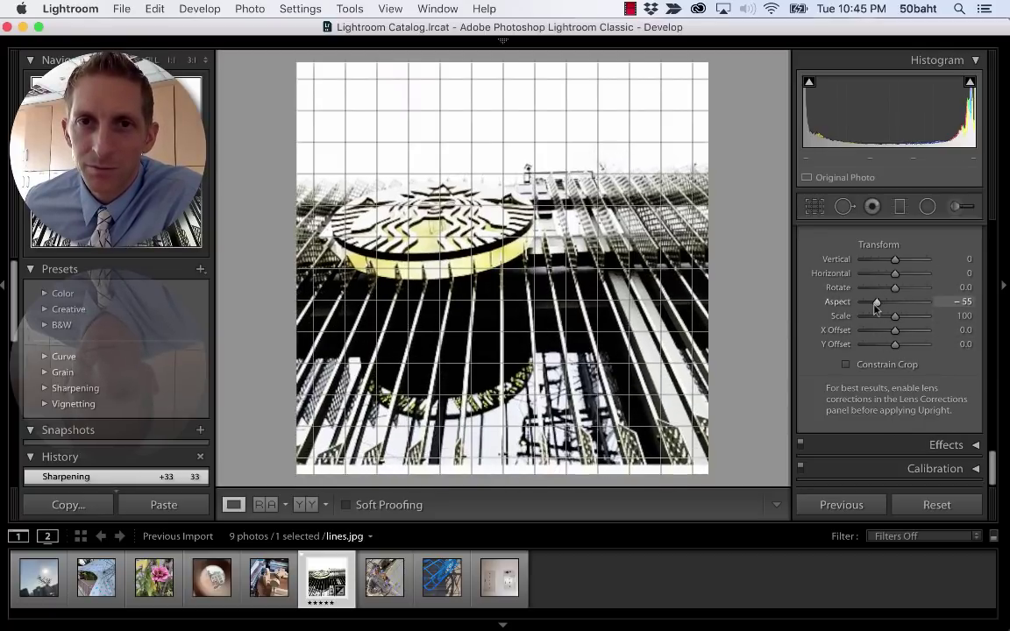
key("super+z")
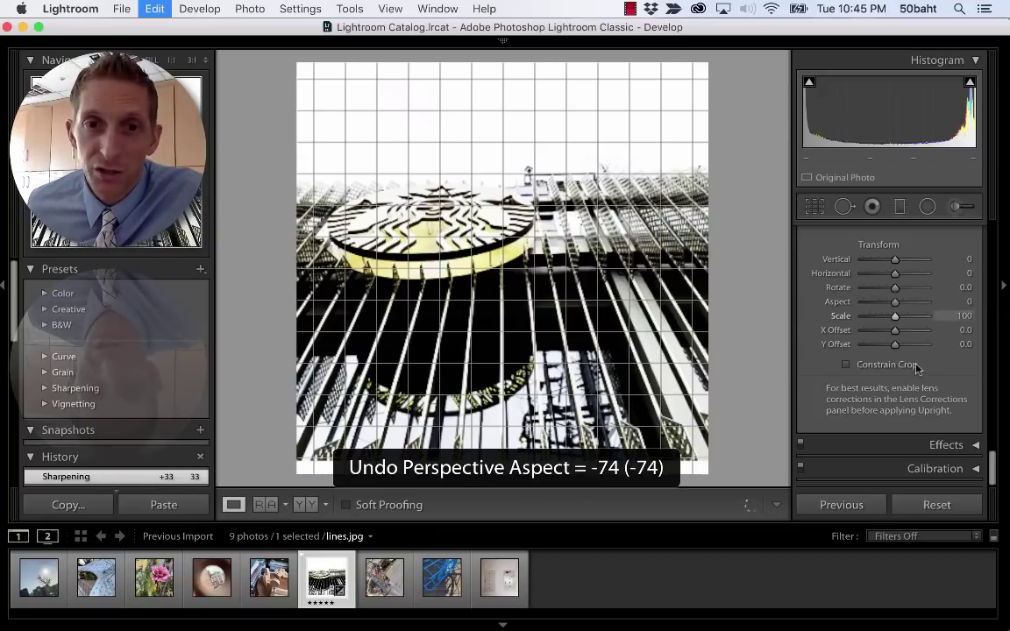
- Try a lighter post-crop vignette with a softer feather, and return the vignette amount to 0
left_click(974, 446)
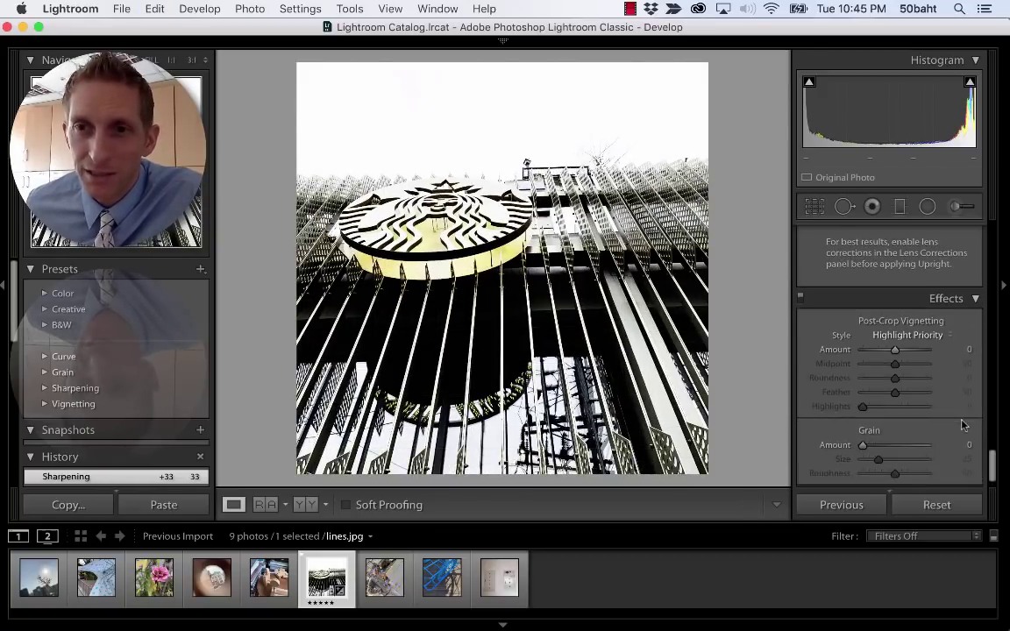
mouse_move(894, 321)
left_mouse_down()
mouse_move(925, 322)
mouse_move(892, 322)
left_mouse_up()
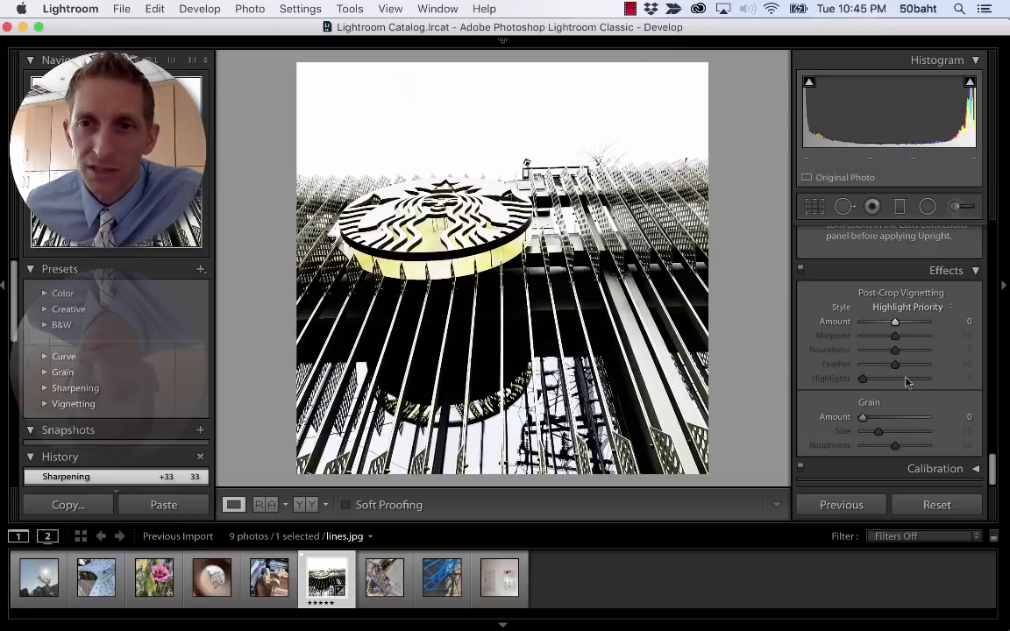
mouse_move(894, 322)
left_mouse_down()
mouse_move(865, 324)
mouse_move(895, 324)
left_mouse_up()
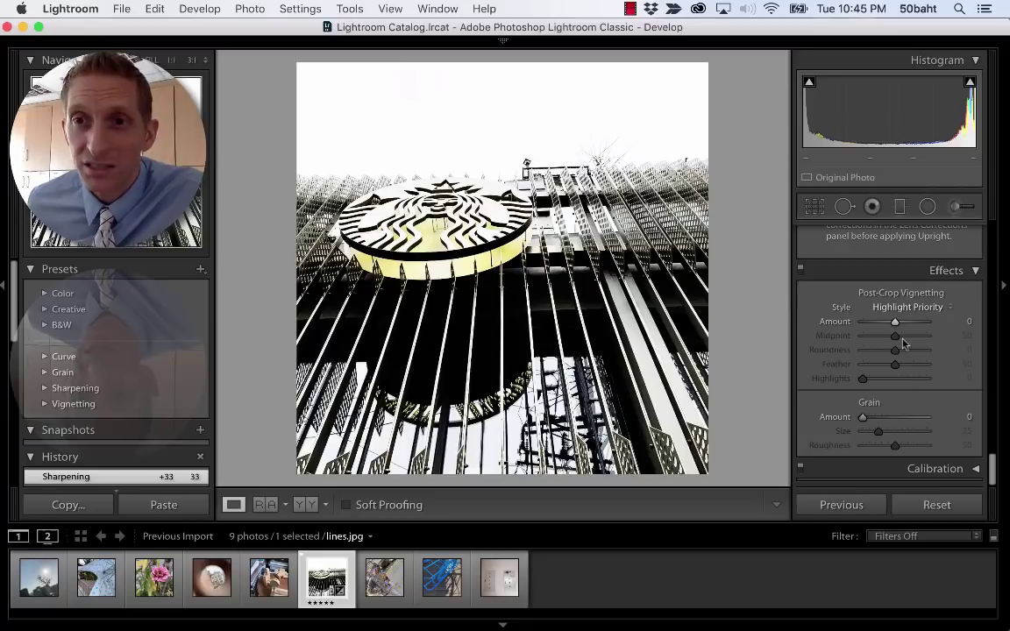
left_click_drag(895, 323, 911, 322)
mouse_move(895, 363)
left_mouse_down()
mouse_move(912, 367)
mouse_move(883, 365)
mouse_move(914, 369)
left_mouse_up()
left_click_drag(912, 322, 896, 323)
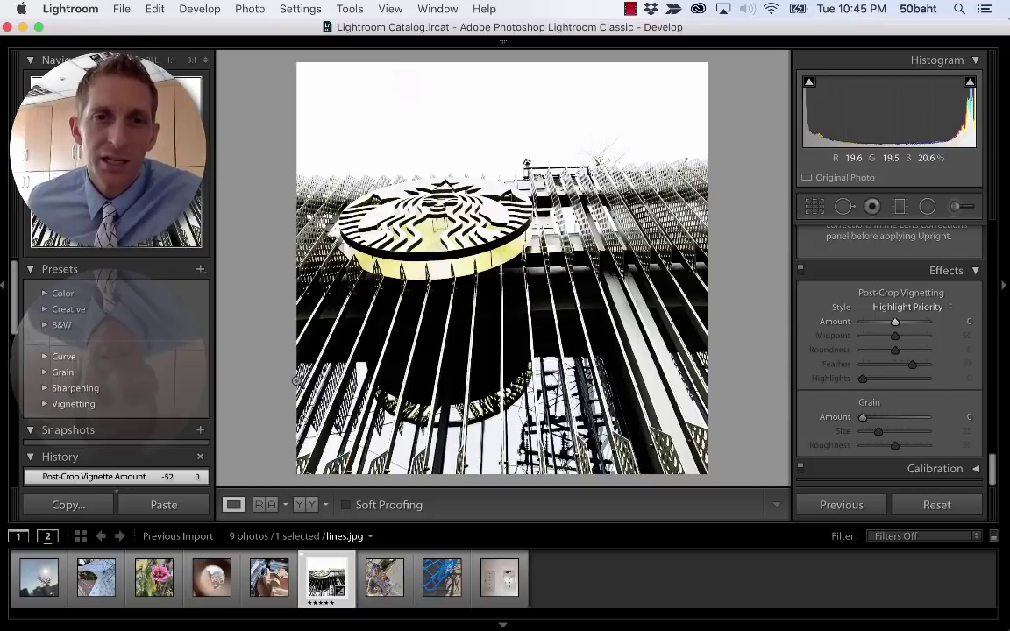
- Export the edited lines.jpg with the previous export settings
left_click(122, 9)
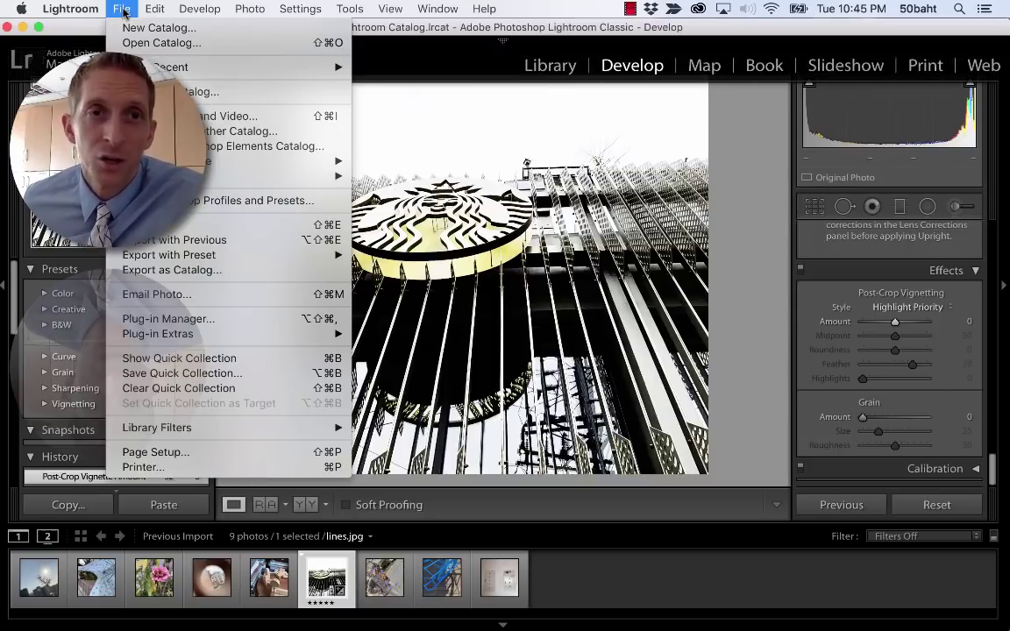
left_click(176, 239)
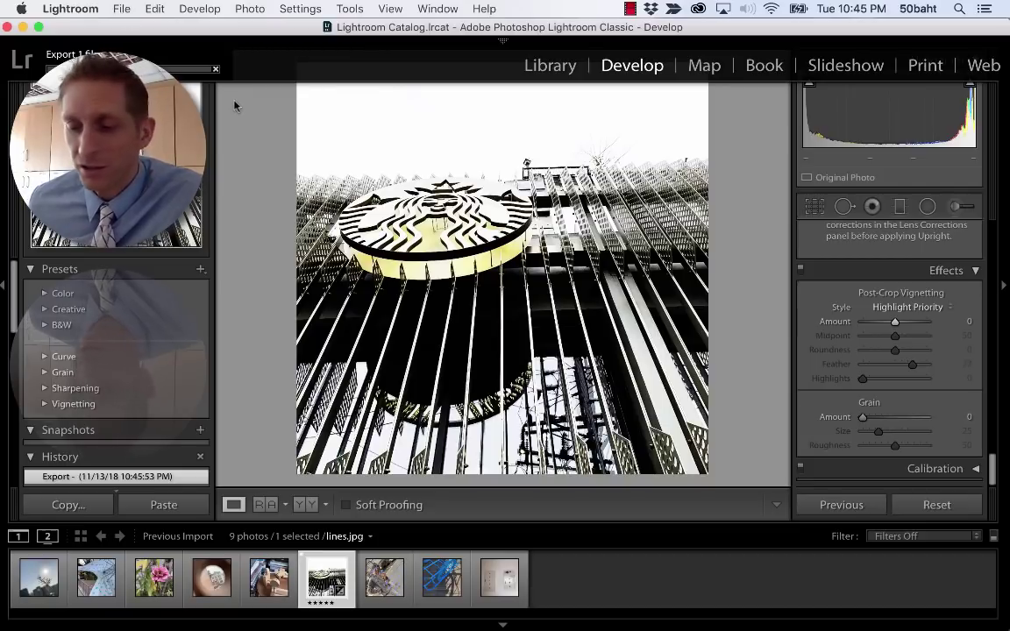
- Switch to Finder, preview the images in the Project Photos folder, and return to Lightroom
key("super+Tab")
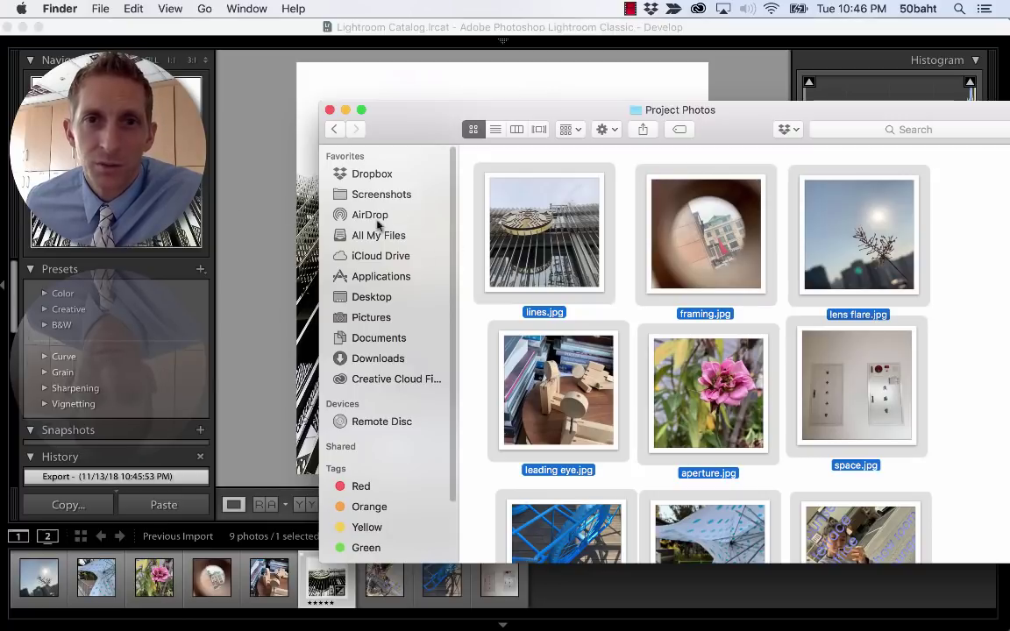
key("space")
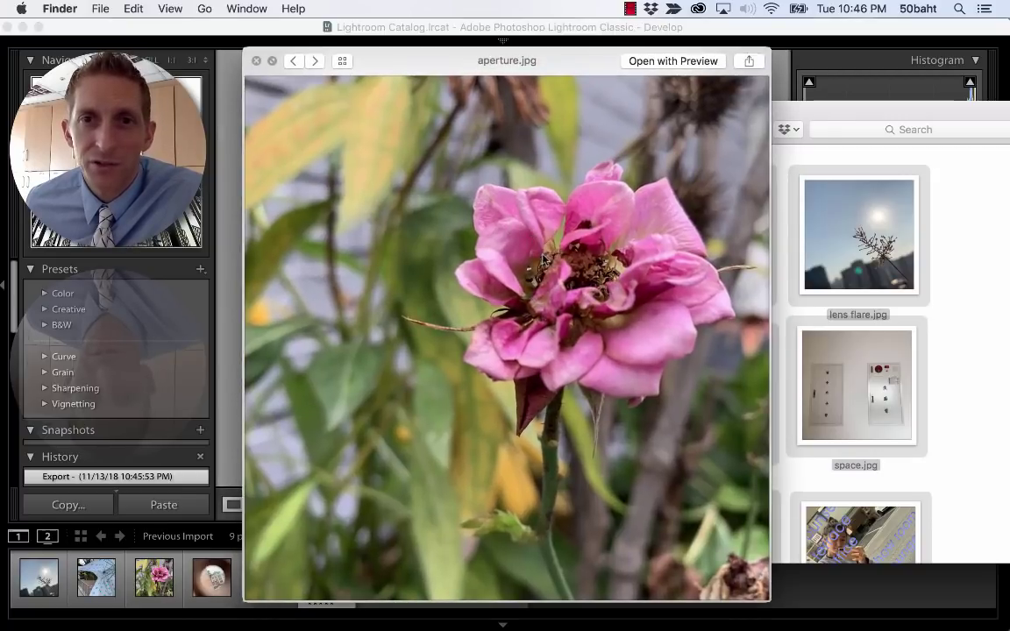
key("space")
left_click(625, 306)
left_click(565, 279)
key("space")
key("space")
left_click(289, 225)
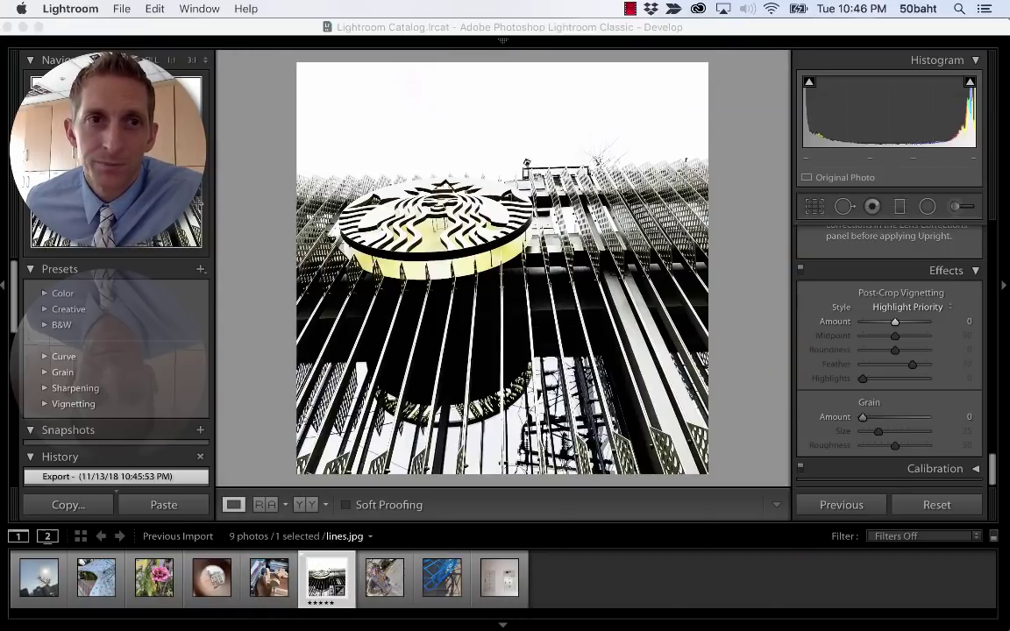
left_click(286, 225)
left_click(285, 225)
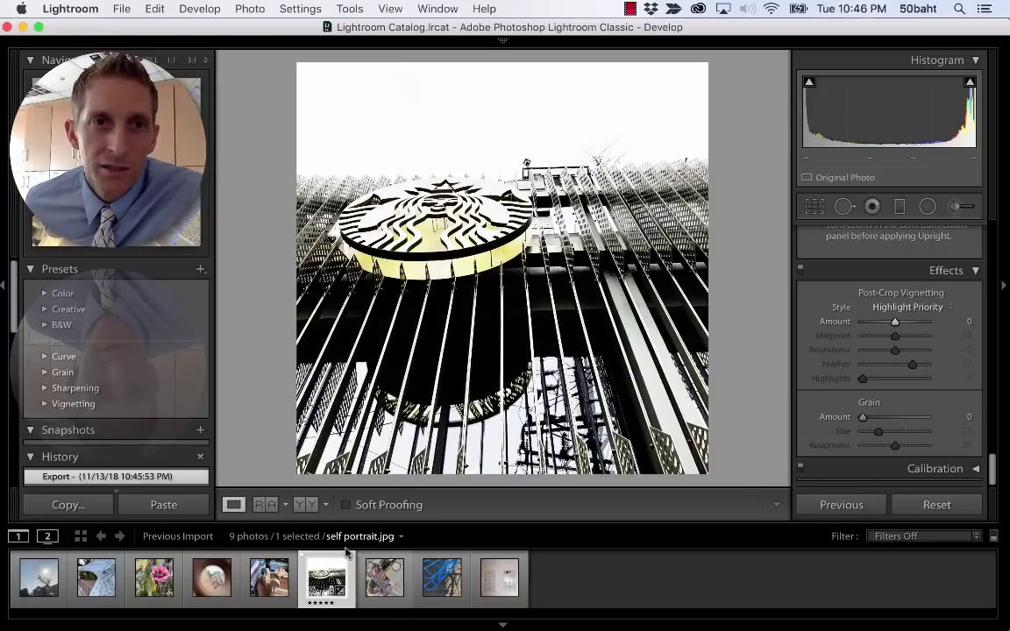
- View framing.jpg and movement.JPG in turn as candidates for the next edit
left_click(210, 578)
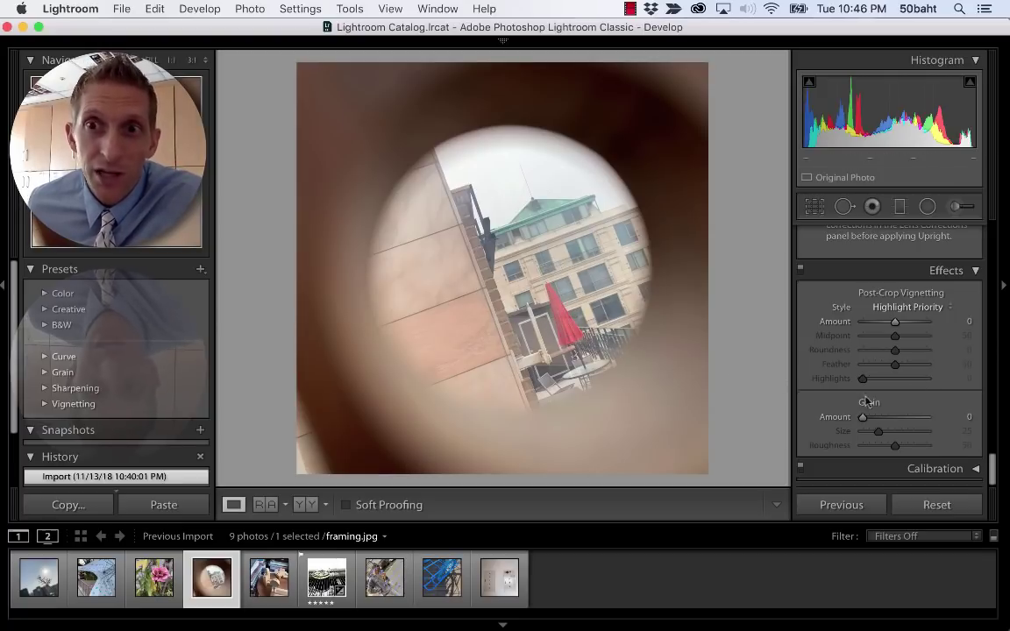
scroll(876, 386, "up", 5)
scroll(875, 385, "up", 6)
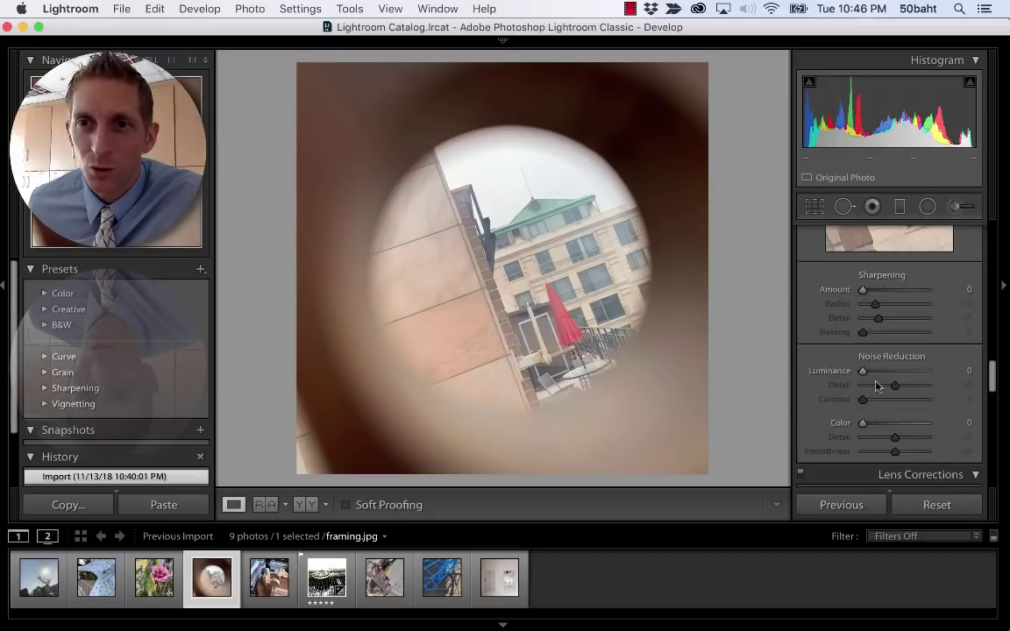
scroll(814, 367, "up", 3)
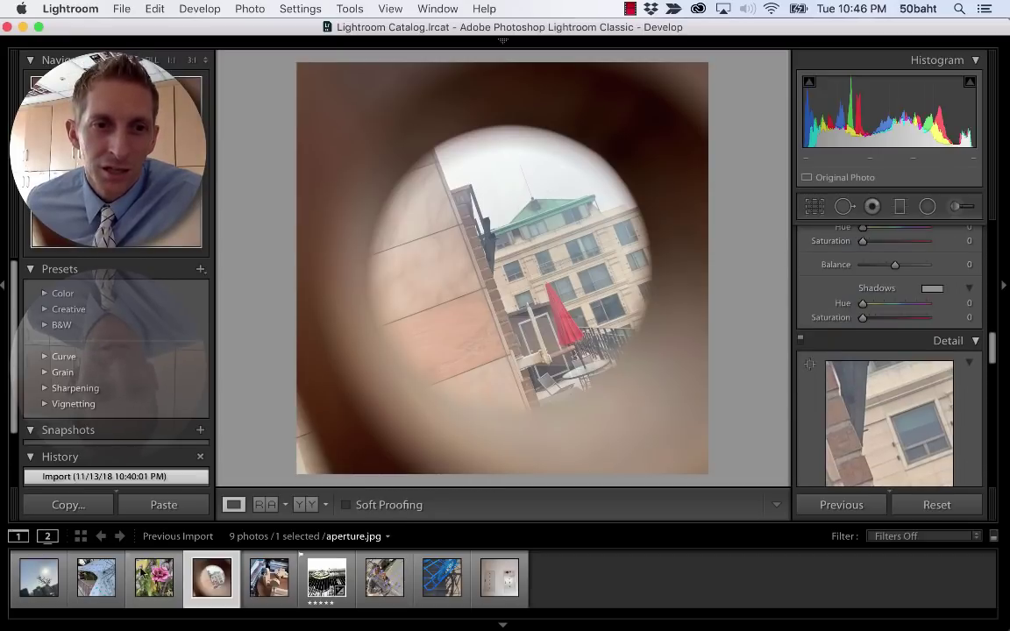
left_click(99, 579)
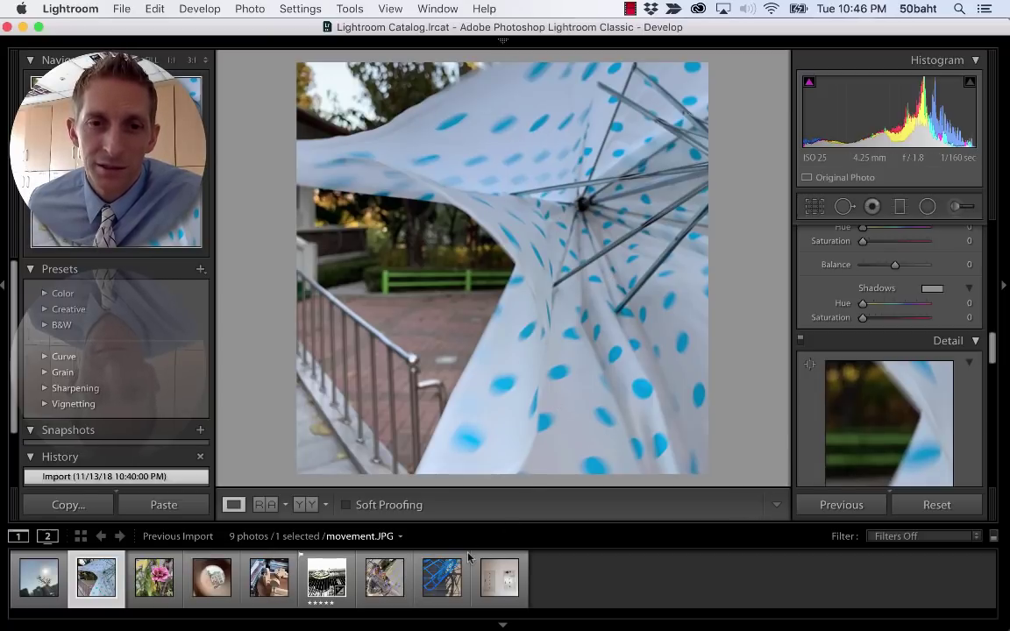
- Open shadows.jpg and shape its tone curve for strong contrast, with Darks at -95 and Lights at +85
left_click(441, 579)
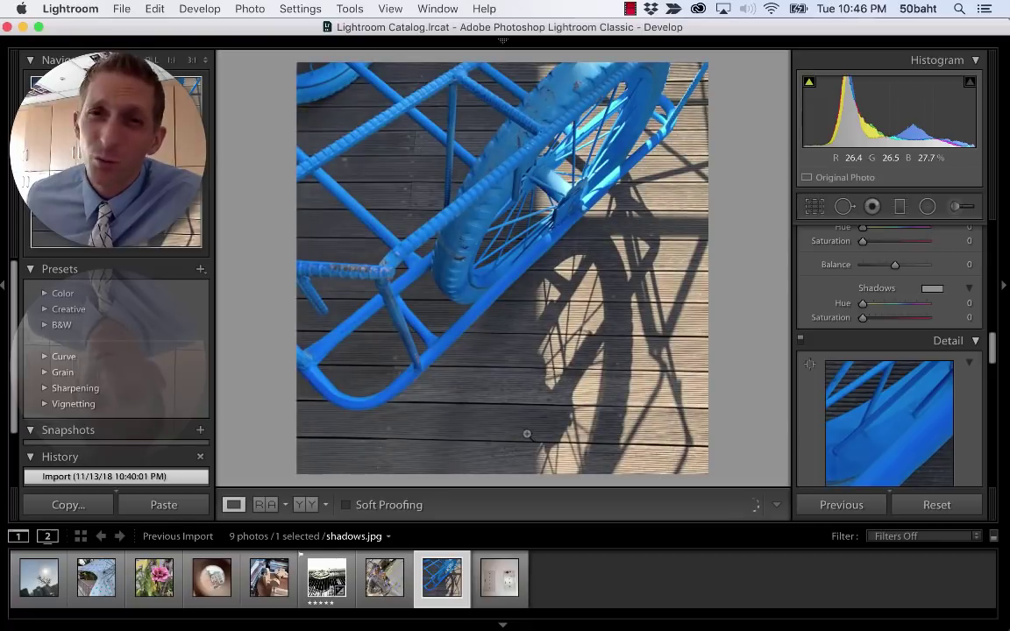
scroll(885, 289, "up", 4)
scroll(898, 285, "up", 6)
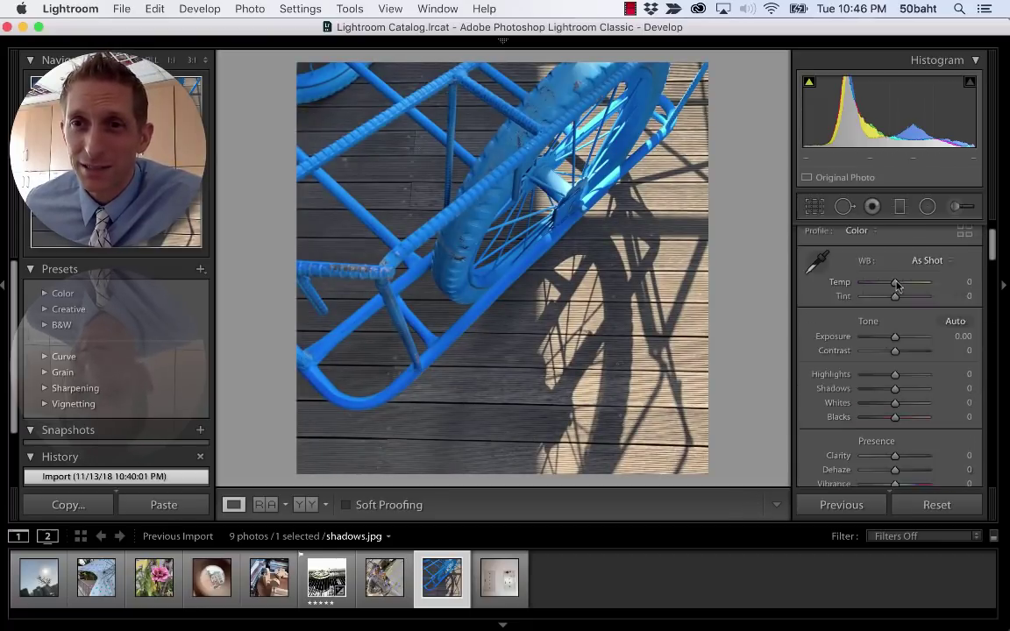
scroll(898, 356, "down", 8)
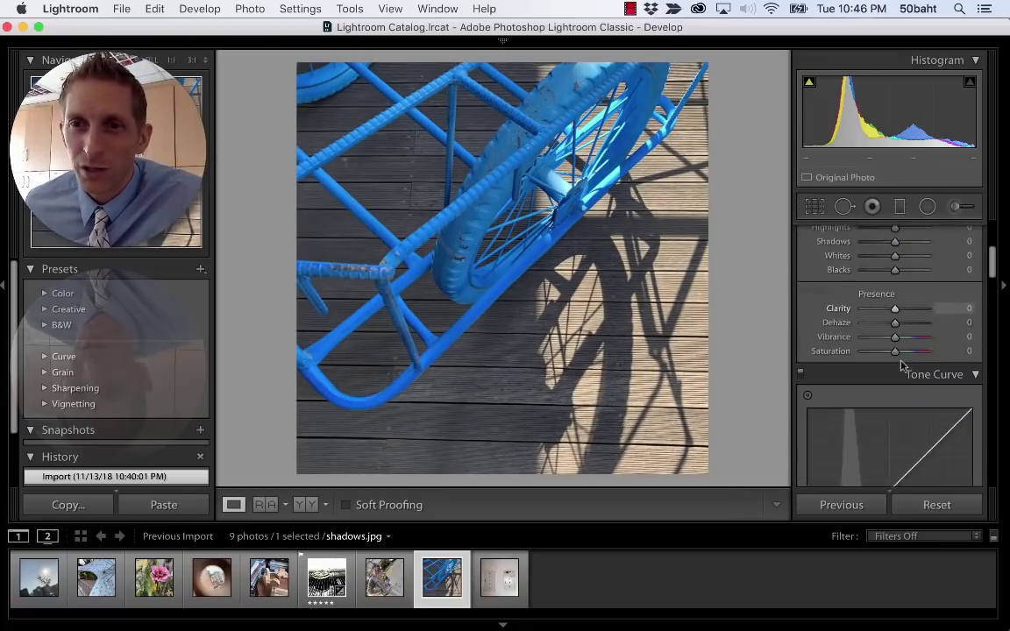
left_click(854, 385)
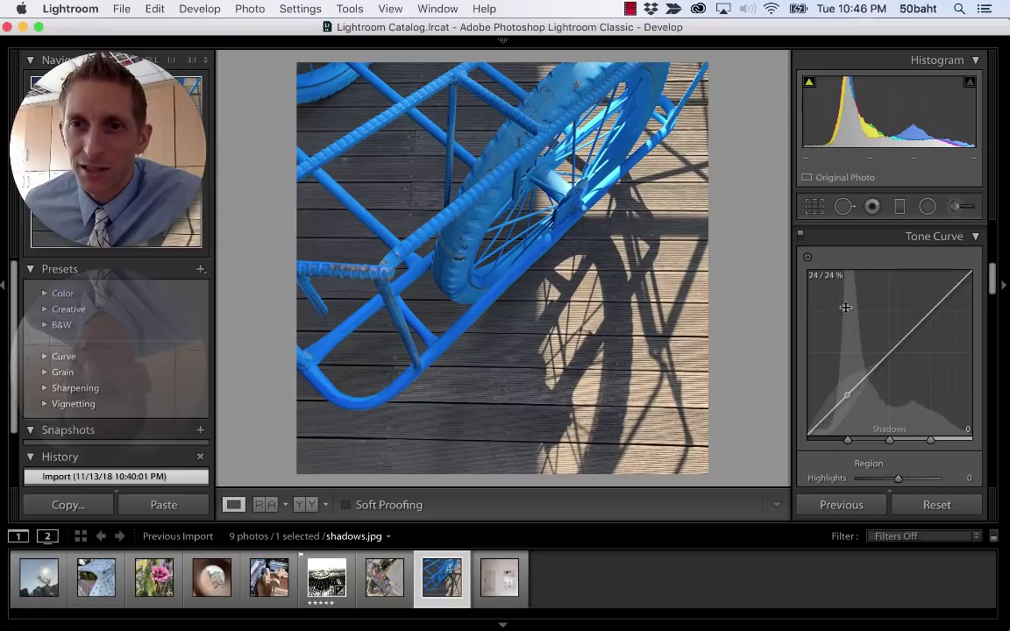
left_click_drag(849, 389, 850, 430)
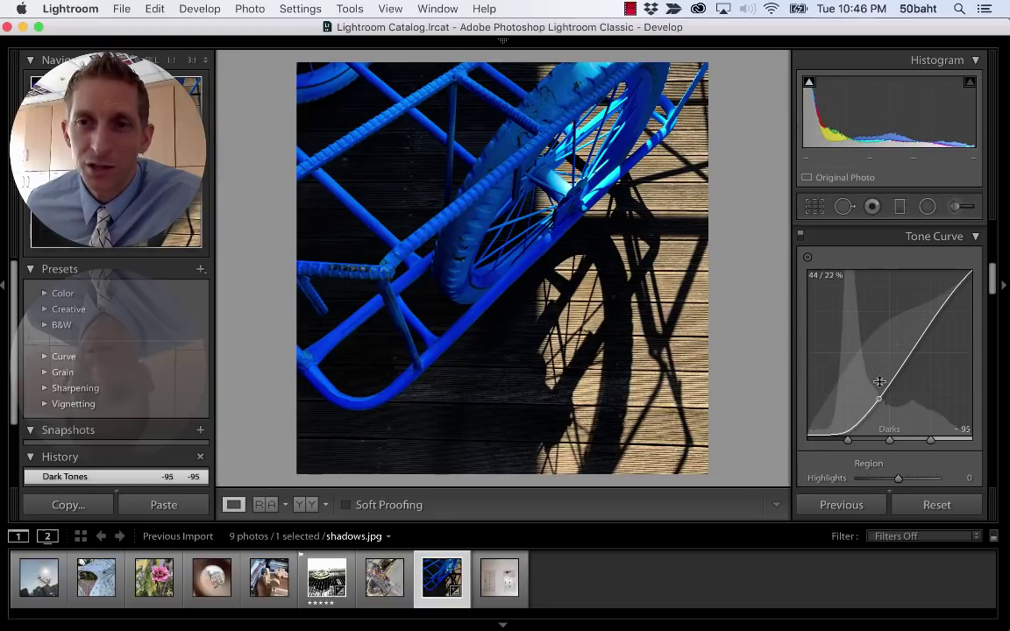
left_click_drag(909, 345, 909, 312)
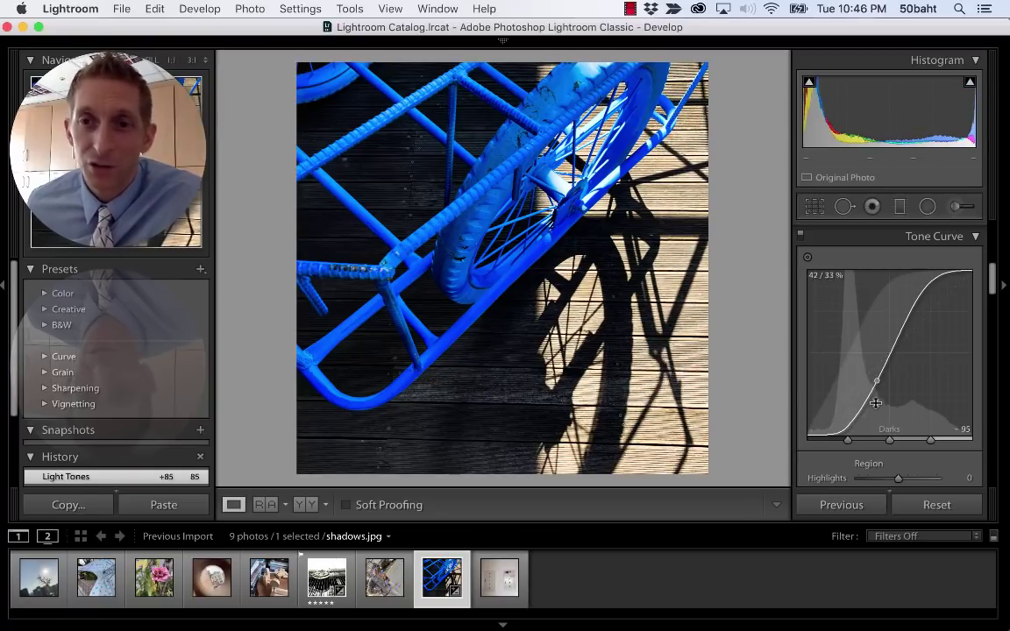
- Set the Saturation of shadows.jpg to +5 and its Vibrance to +8
scroll(876, 399, "up", 1)
scroll(876, 399, "up", 10)
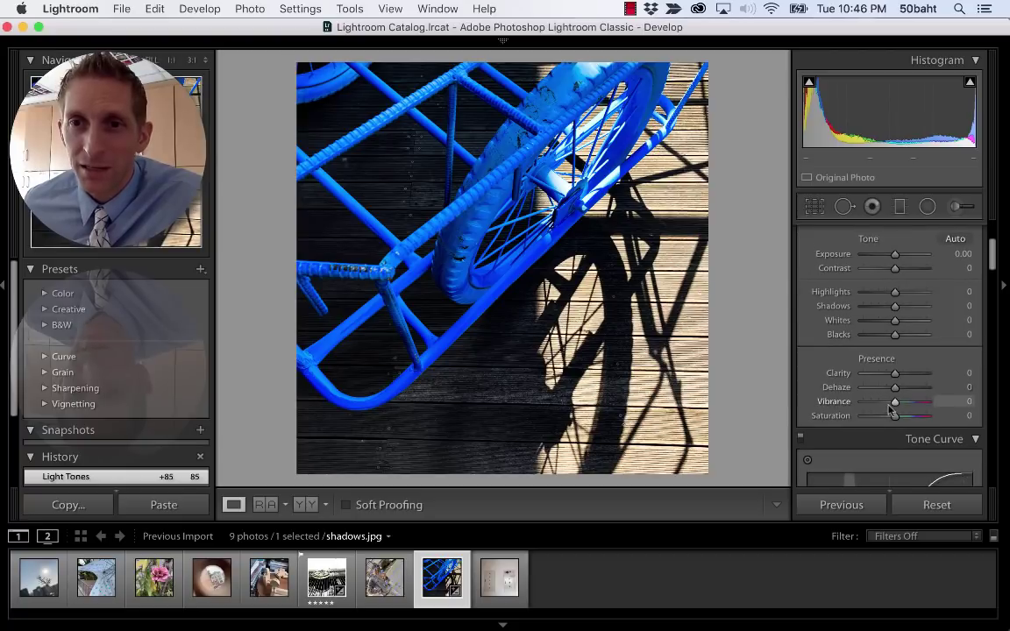
left_click_drag(895, 404, 898, 404)
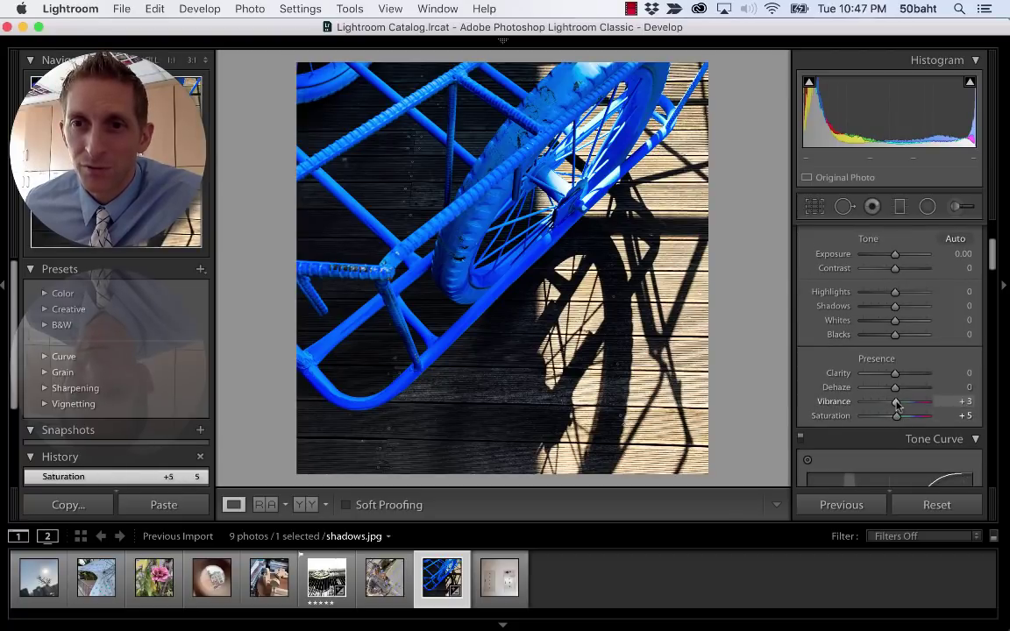
- Shift the Blue hue of shadows.jpg to +23
scroll(879, 406, "down", 10)
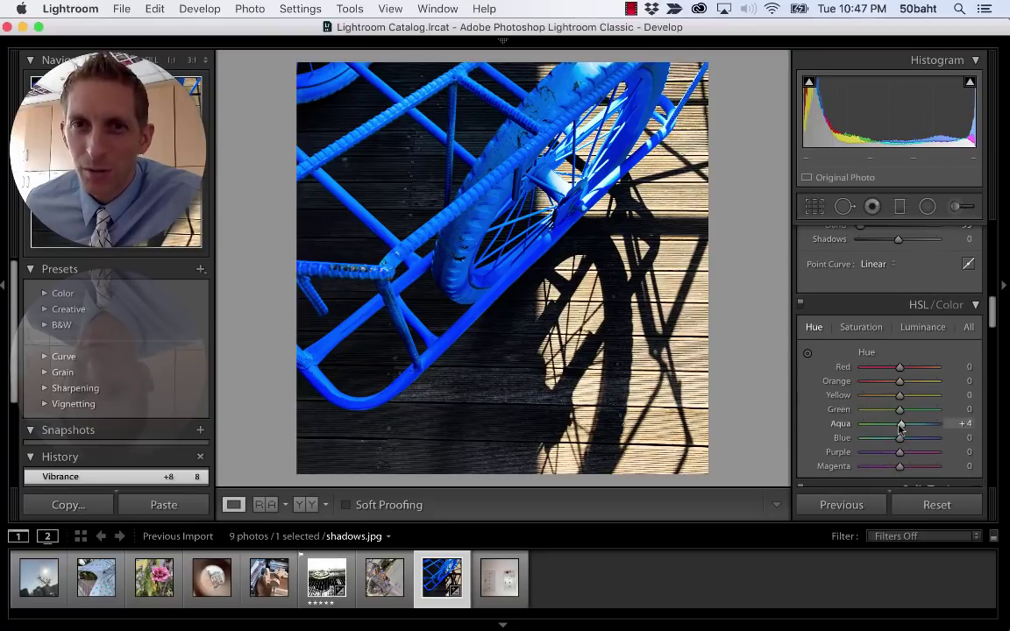
left_click_drag(900, 427, 905, 437)
scroll(796, 334, "up", 4)
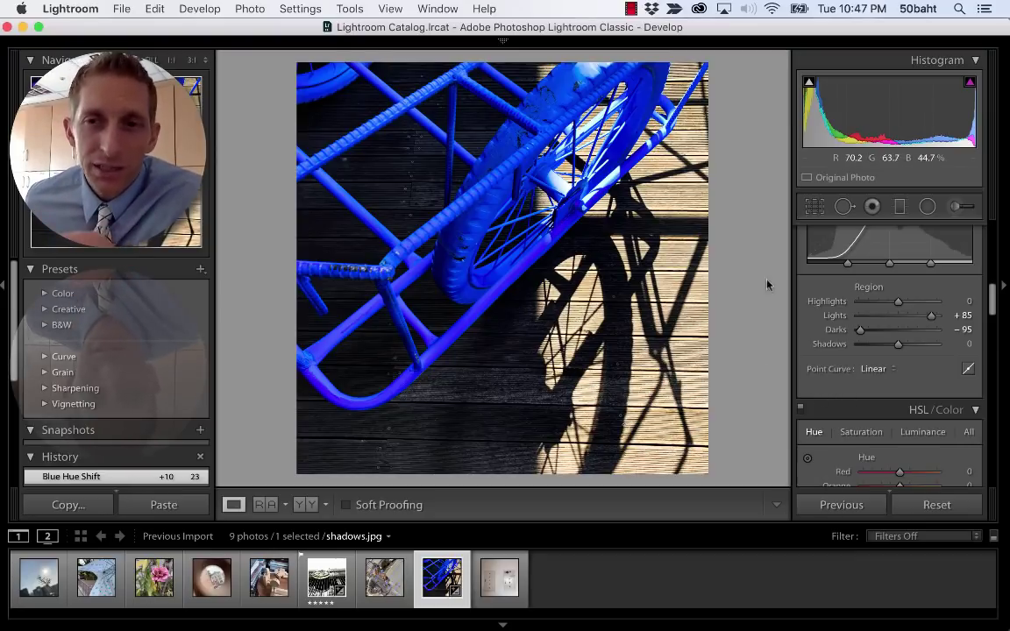
scroll(887, 356, "up", 1)
scroll(887, 356, "up", 5)
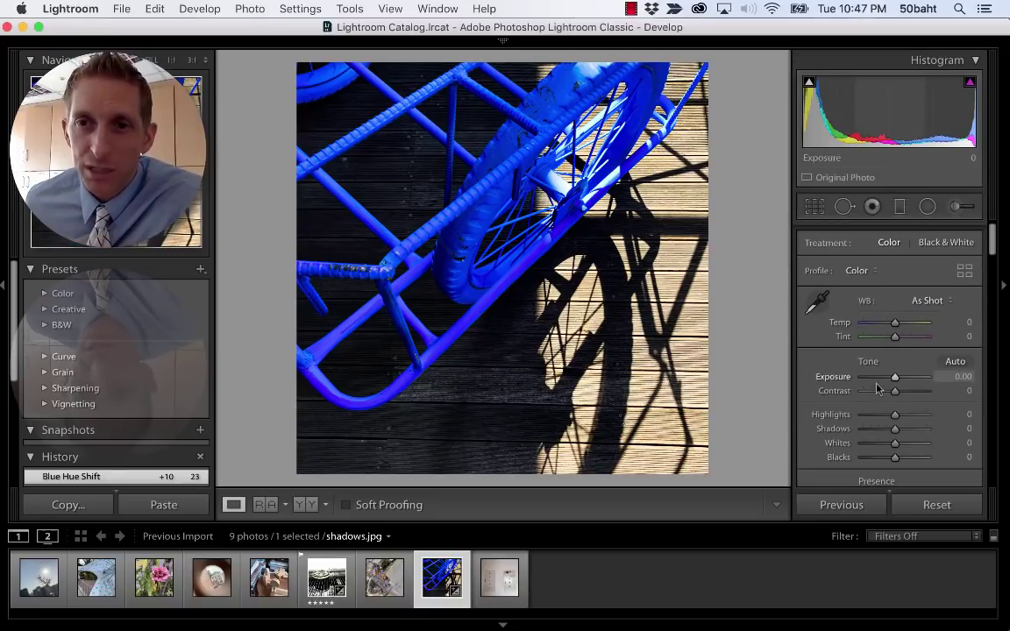
- Save the current develop settings of shadows.jpg as a user preset named shadow
scroll(865, 422, "down", 1)
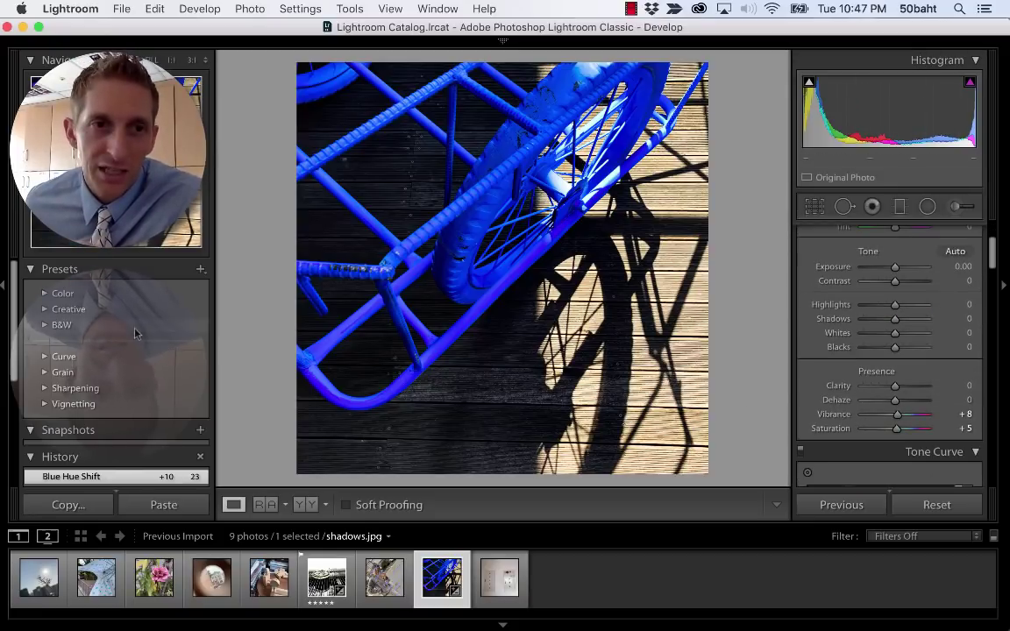
scroll(101, 367, "down", 1)
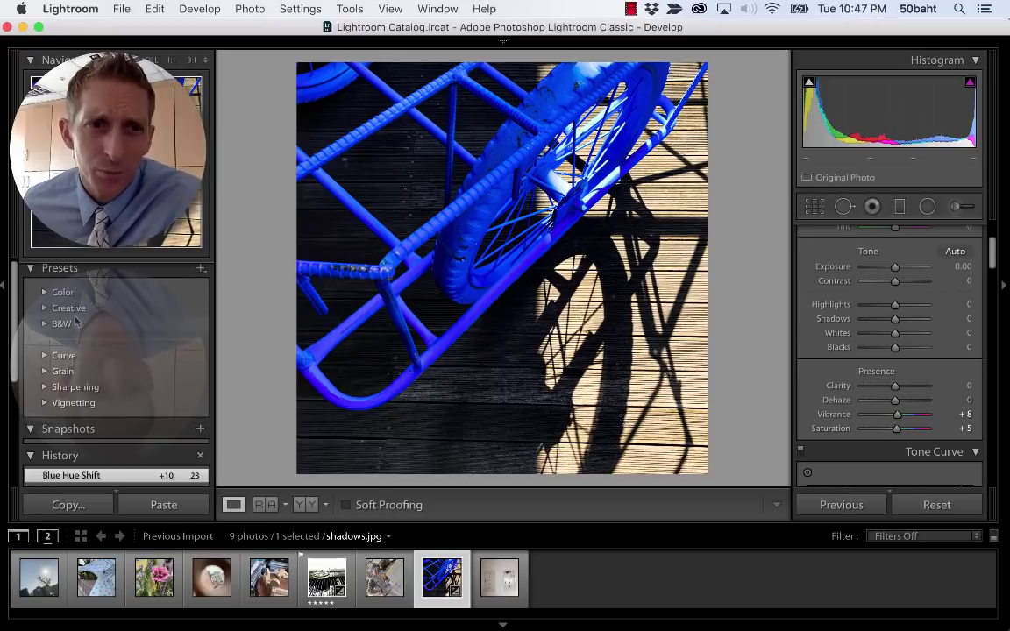
scroll(46, 329, "up", 1)
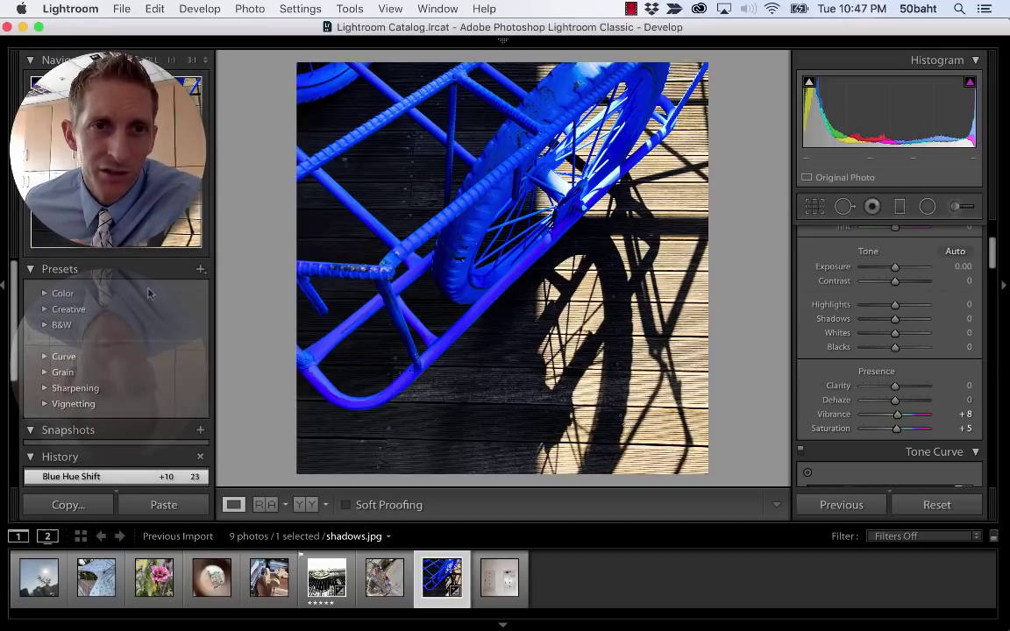
left_click(201, 270)
left_click(209, 285)
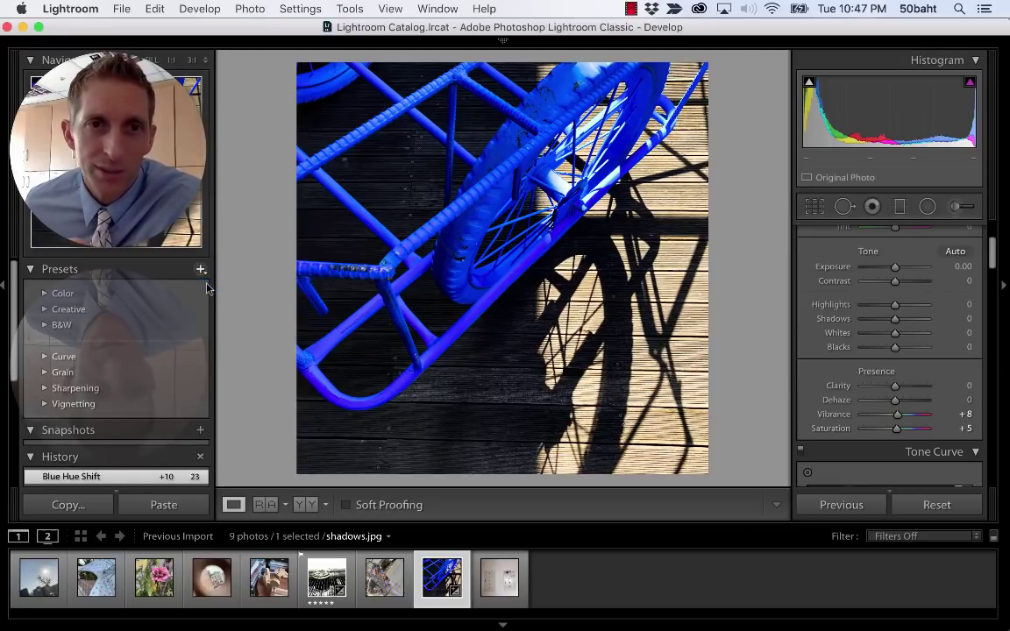
type("shad")
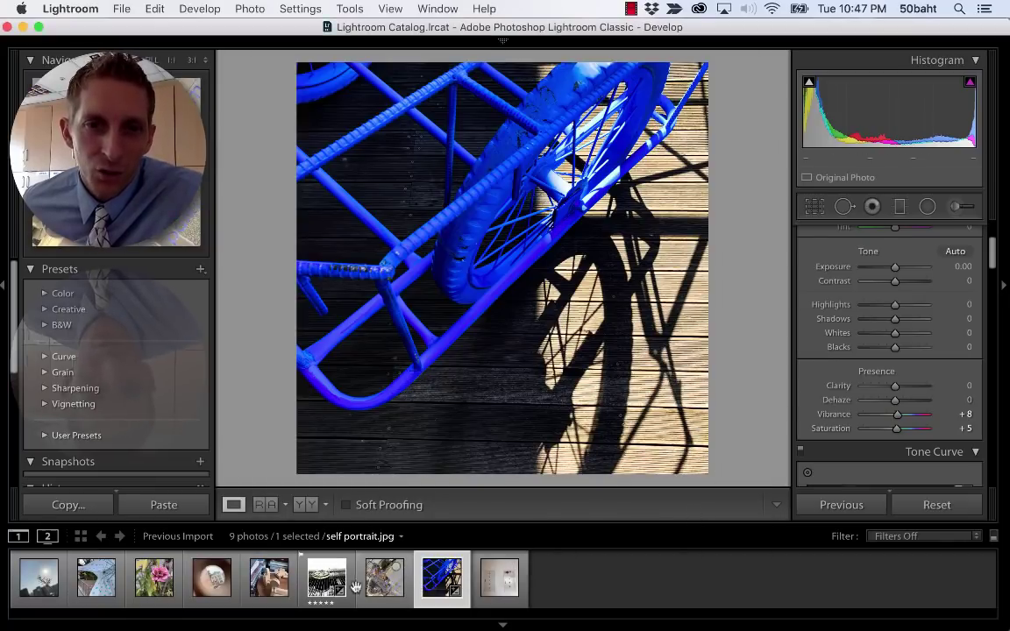
- Open aperture.jpg and apply the shadow user preset to it
left_click(269, 578)
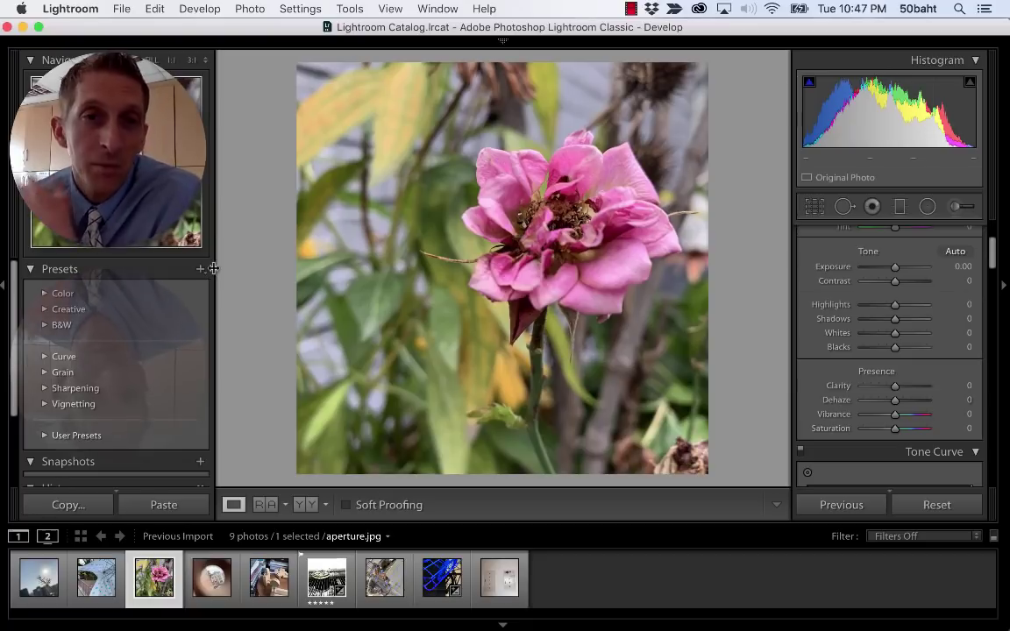
scroll(66, 386, "down", 1)
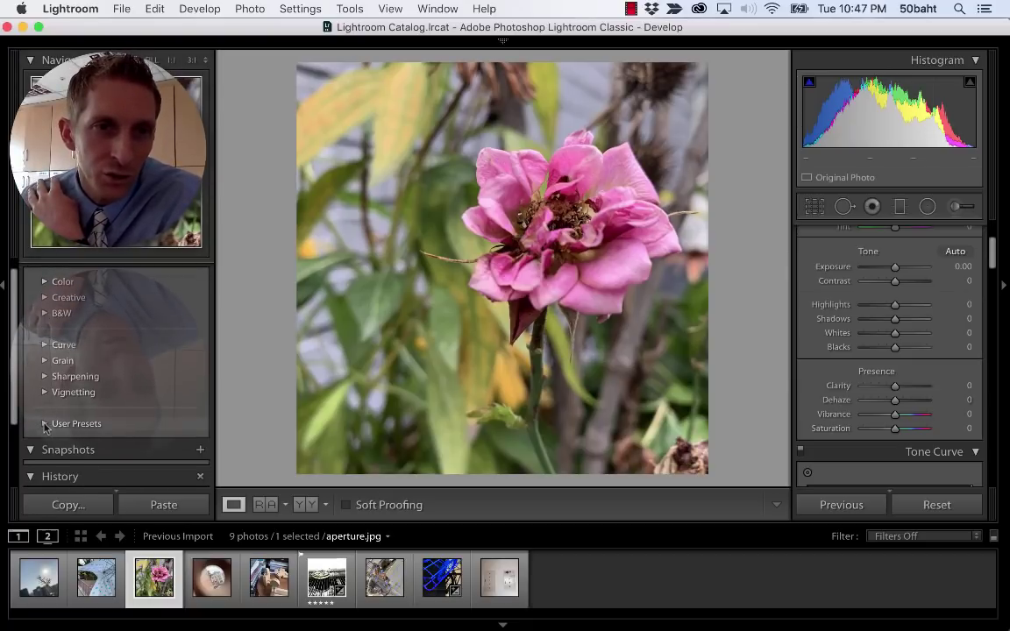
left_click(45, 425)
left_click(77, 440)
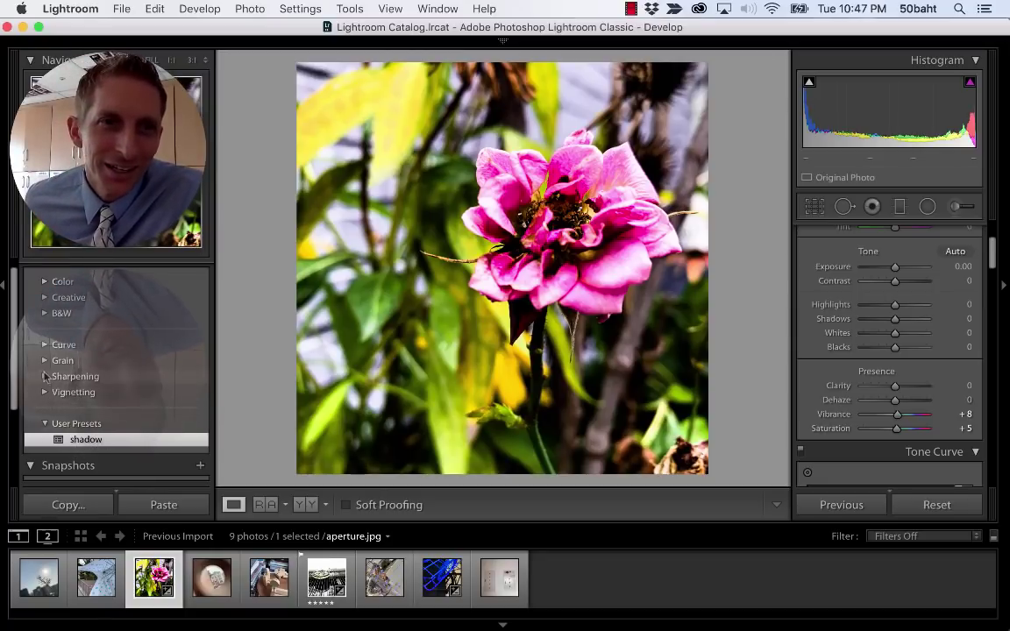
- Try the Creative - Soft Mist preset on aperture.jpg, and apply Color - Natural in its place
left_click(45, 298)
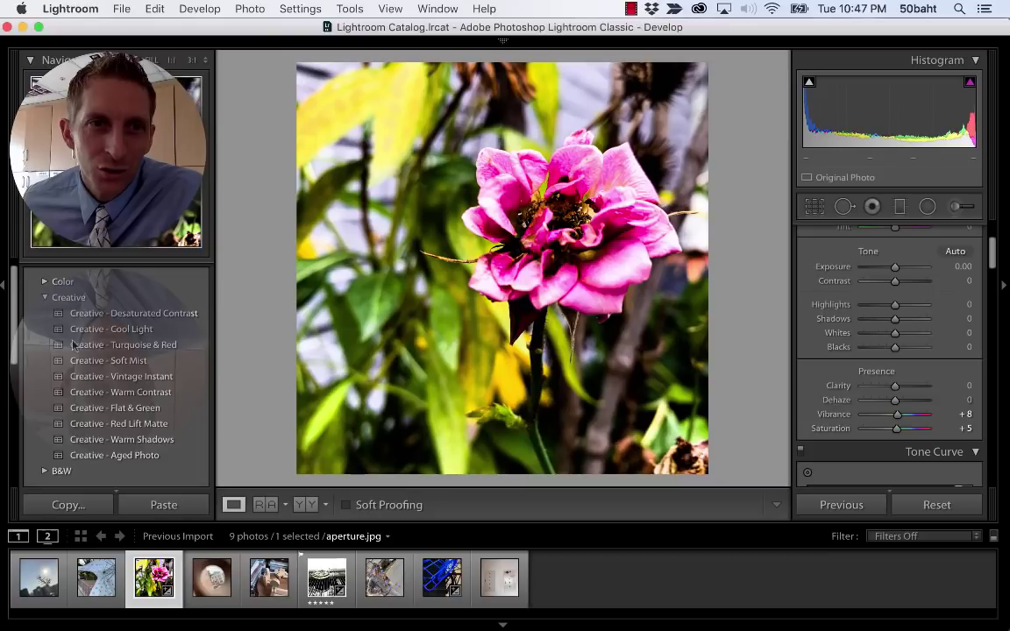
left_click(92, 360)
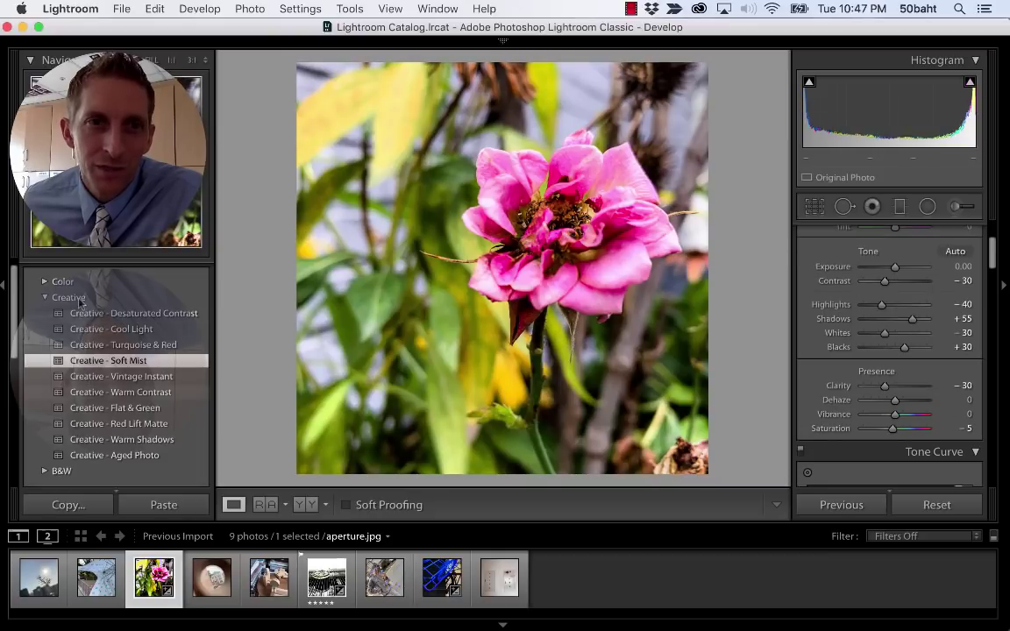
left_click(43, 281)
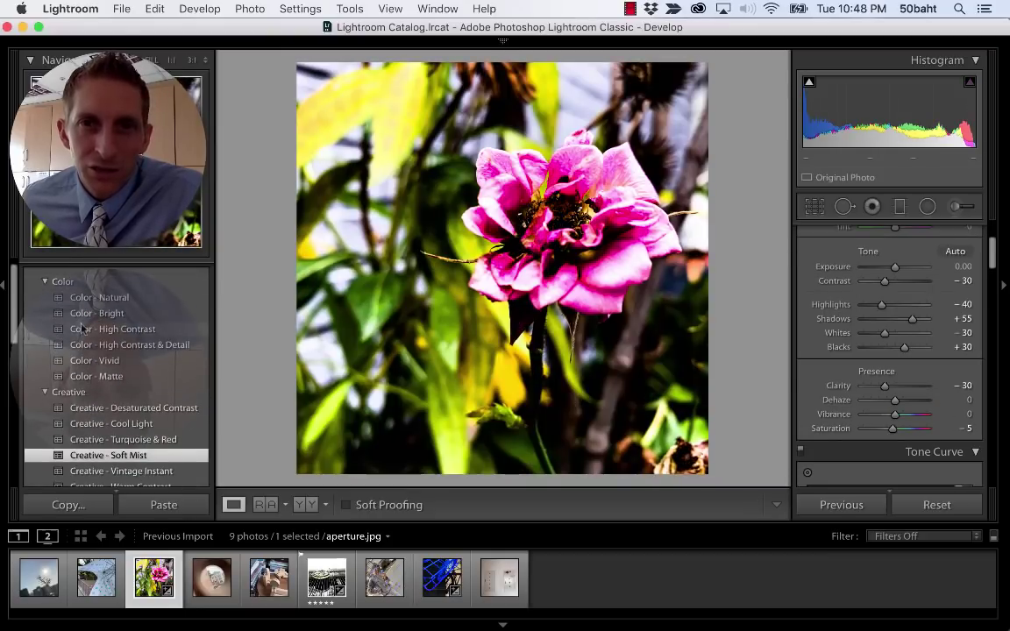
left_click(83, 310)
left_click(84, 297)
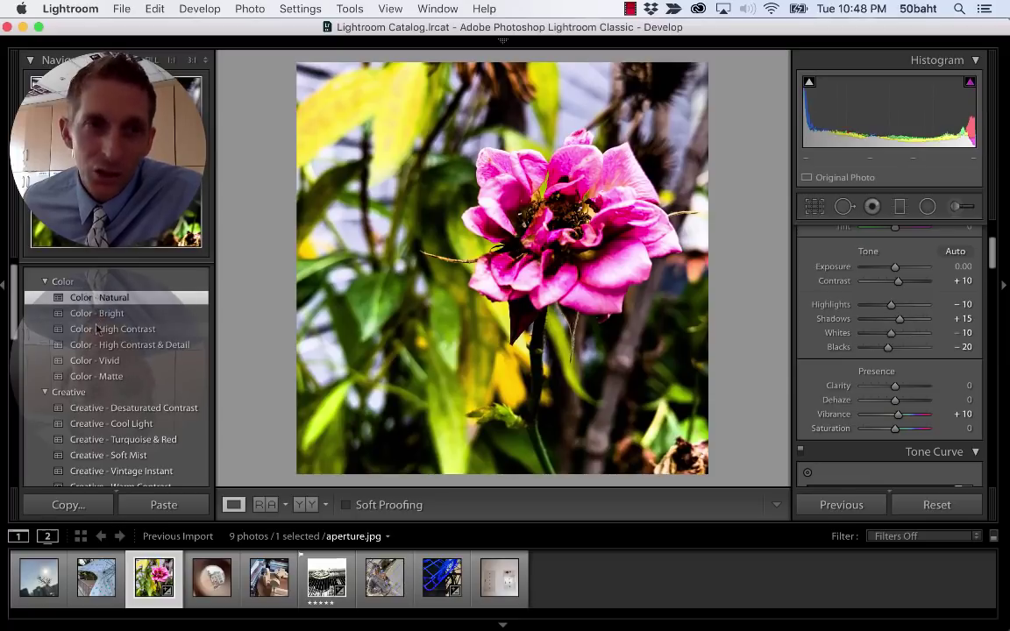
- Try the Color - High Contrast and Color - Matte presets on aperture.jpg, and undo both
left_click(92, 329)
left_click(96, 376)
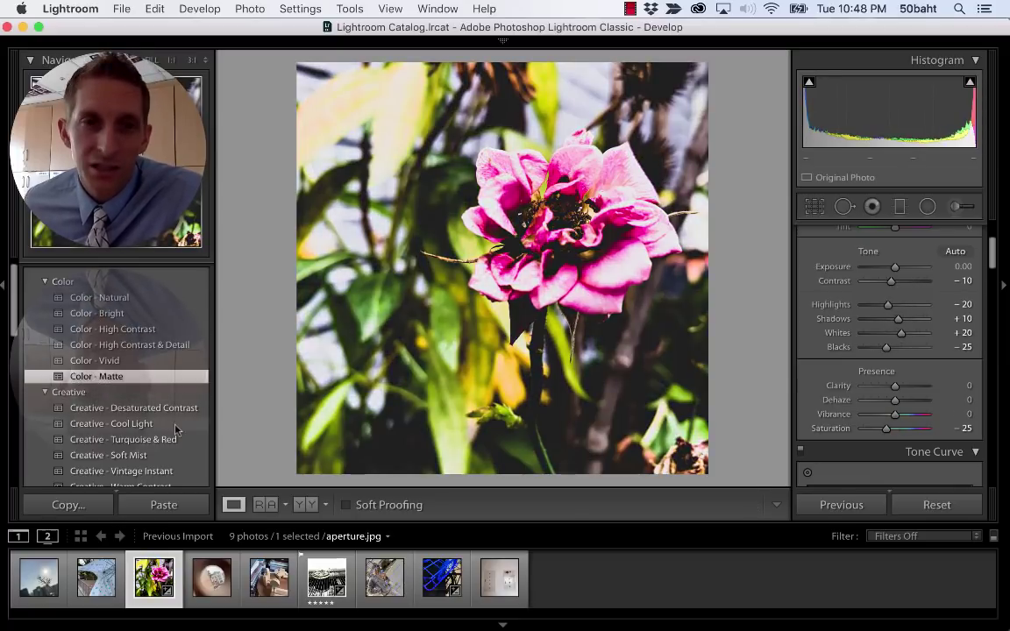
key("super+z")
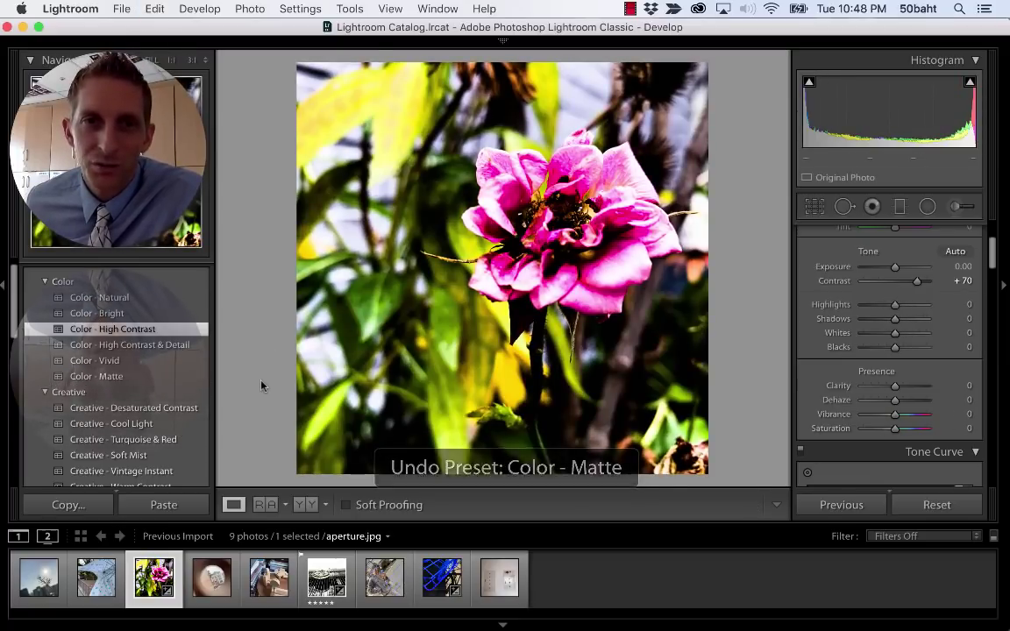
key("super+z")
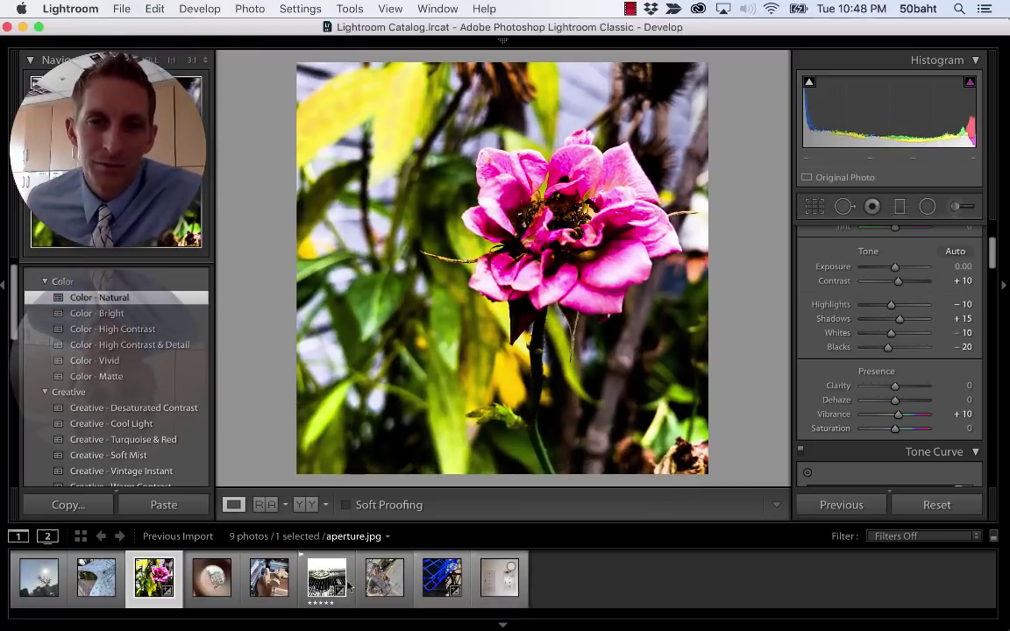
- Open leading eye.jpg and apply the shadow user preset to it
key("super+d")
left_click(269, 577)
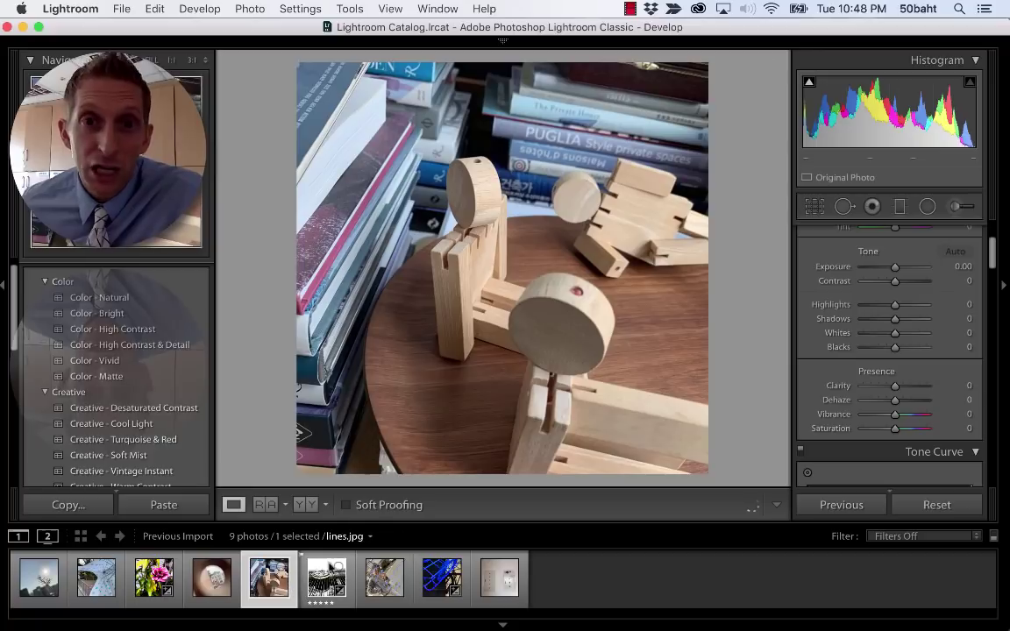
scroll(101, 398, "down", 10)
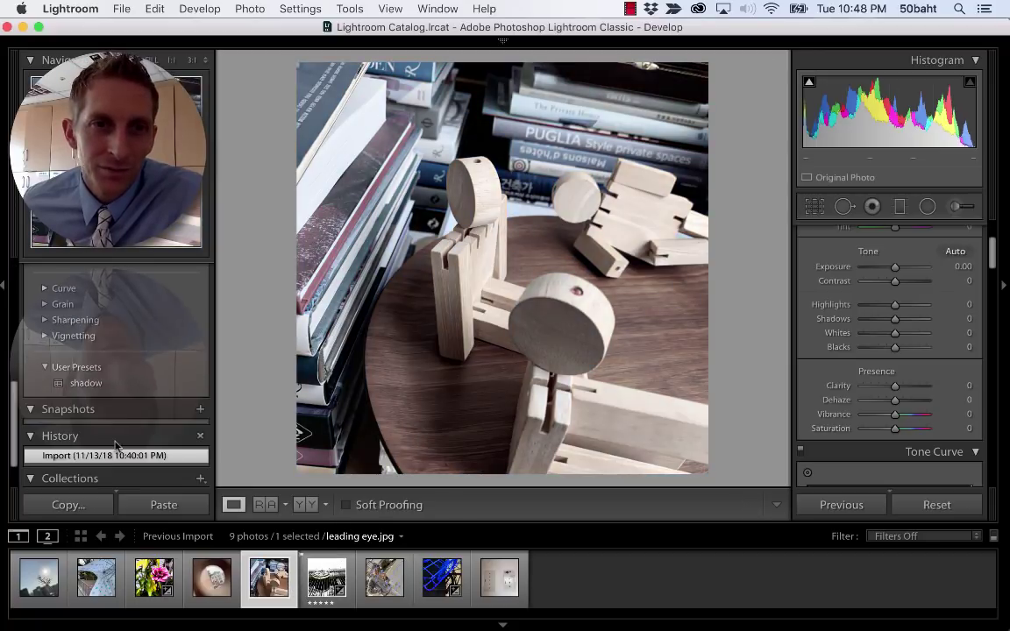
scroll(114, 429, "down", 3)
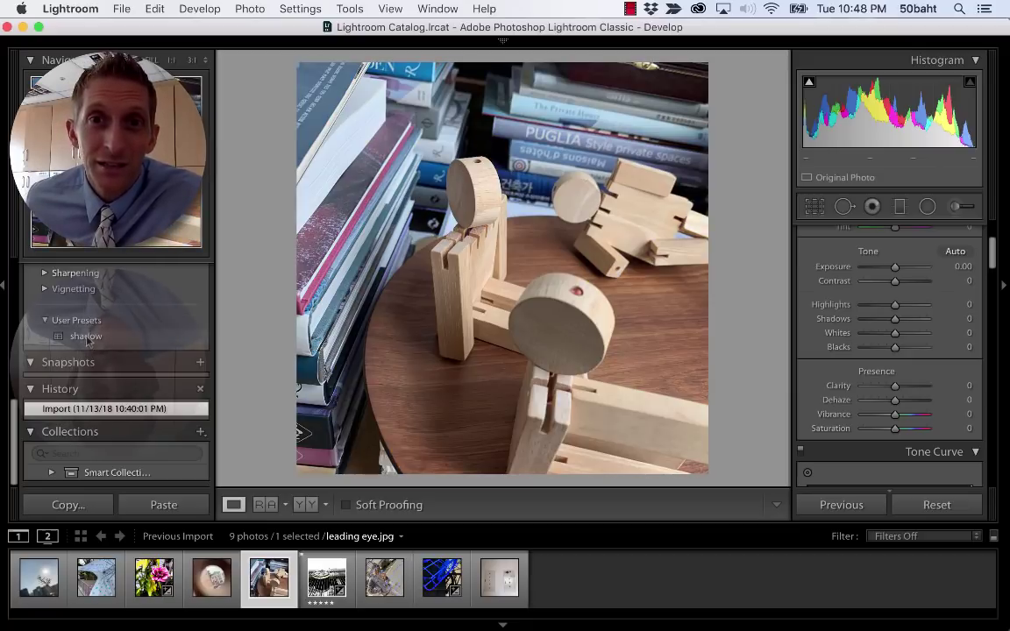
left_click(85, 344)
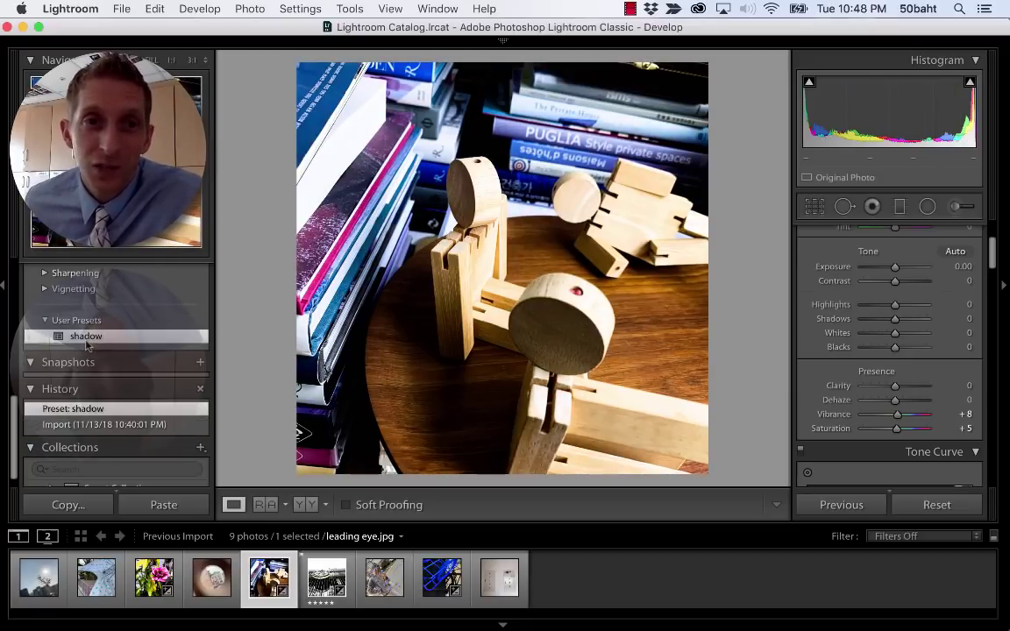
- Soften the tone curve of leading eye.jpg, with Darks at -11 and Lights at +42
scroll(881, 398, "down", 6)
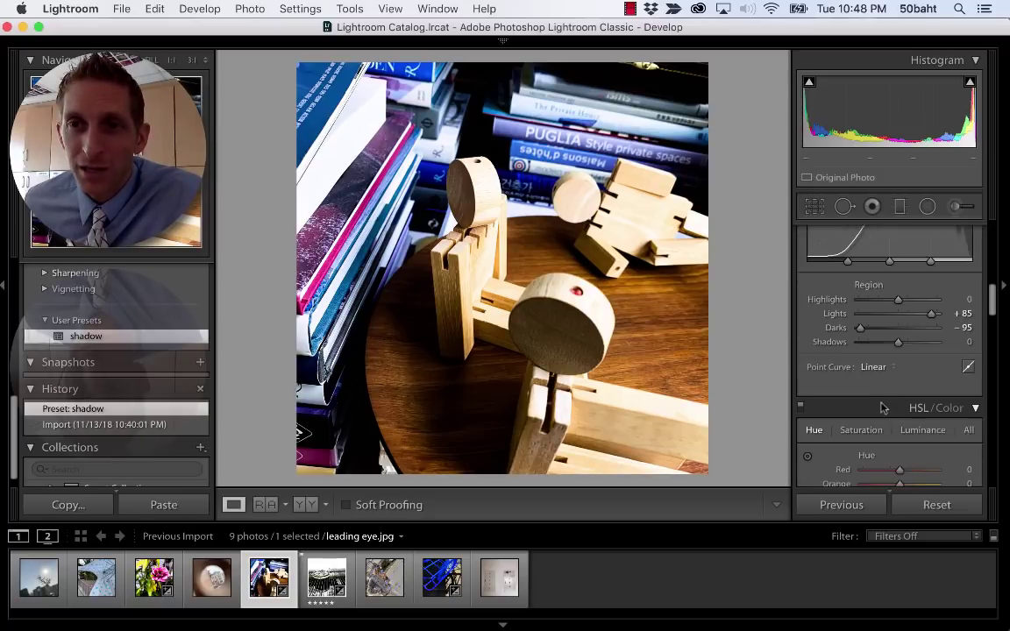
scroll(881, 400, "up", 3)
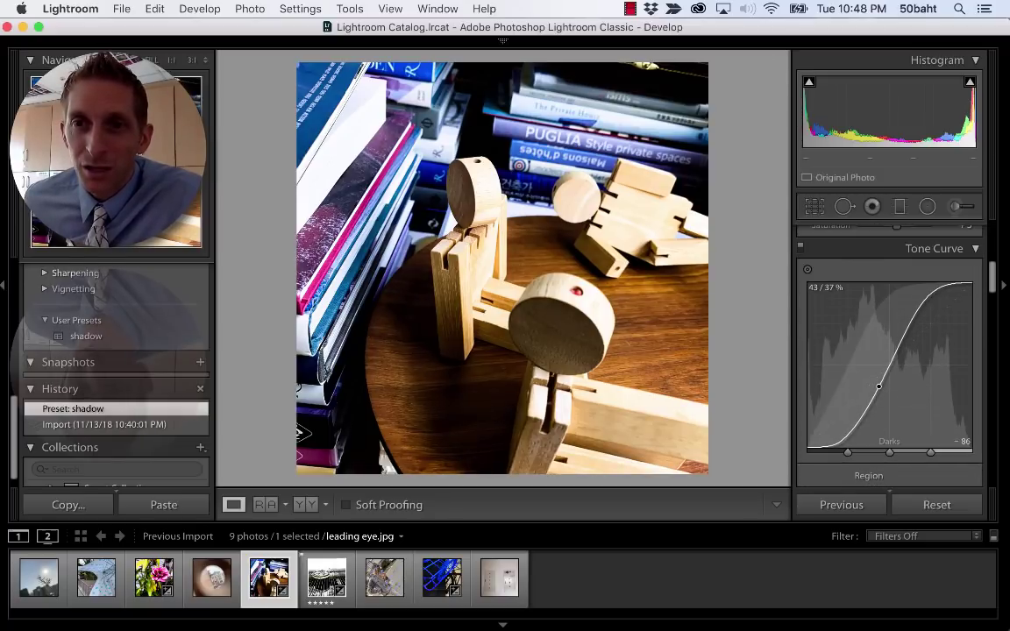
left_click_drag(878, 383, 899, 336)
scroll(902, 346, "up", 5)
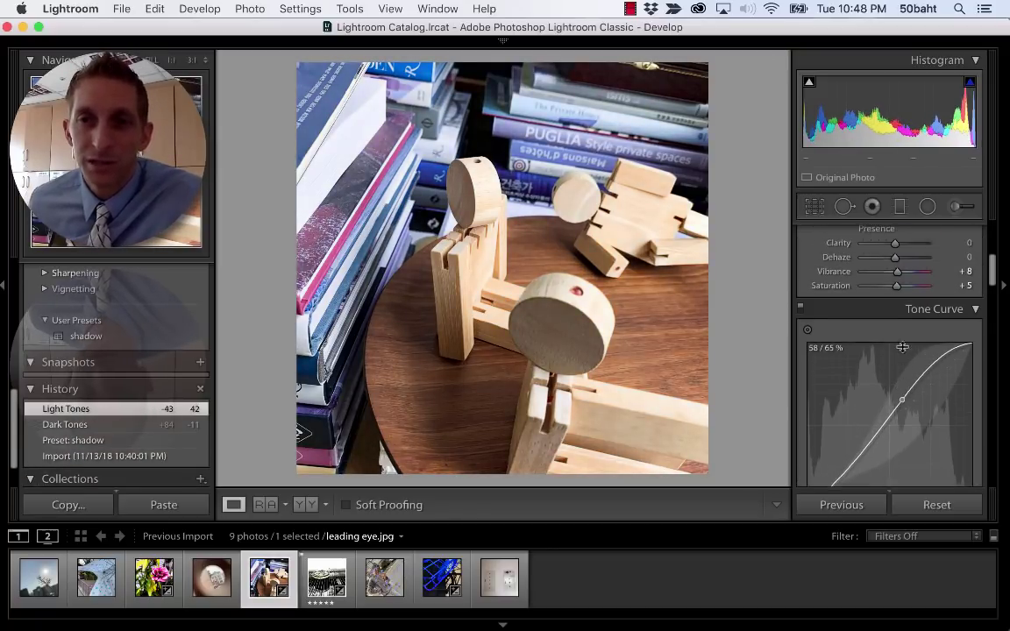
- Cool the white balance of leading eye.jpg by setting its Temp to -3
scroll(903, 351, "up", 5)
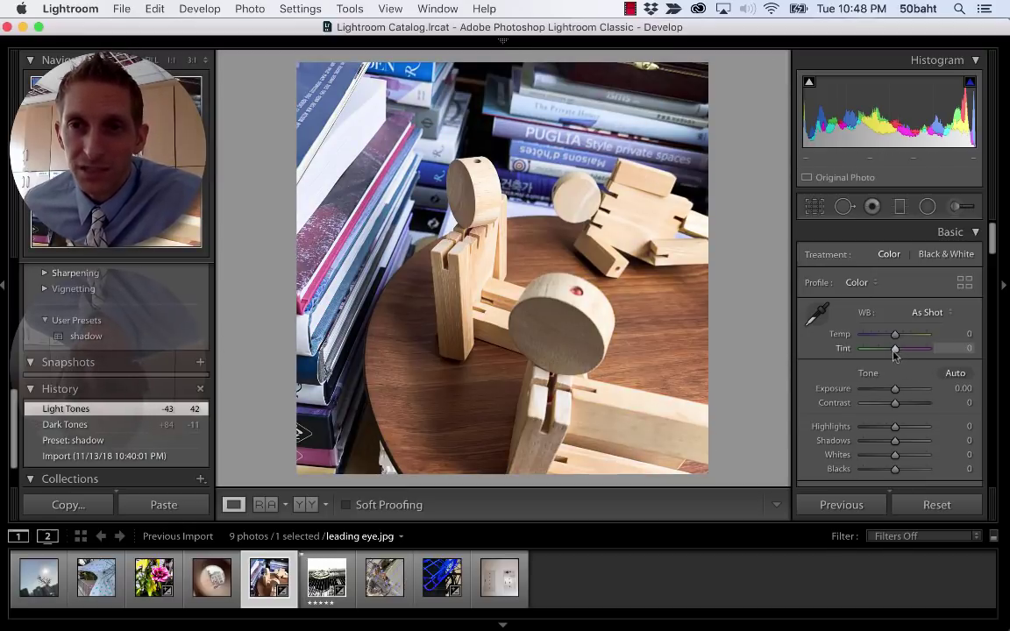
left_click_drag(895, 334, 901, 343)
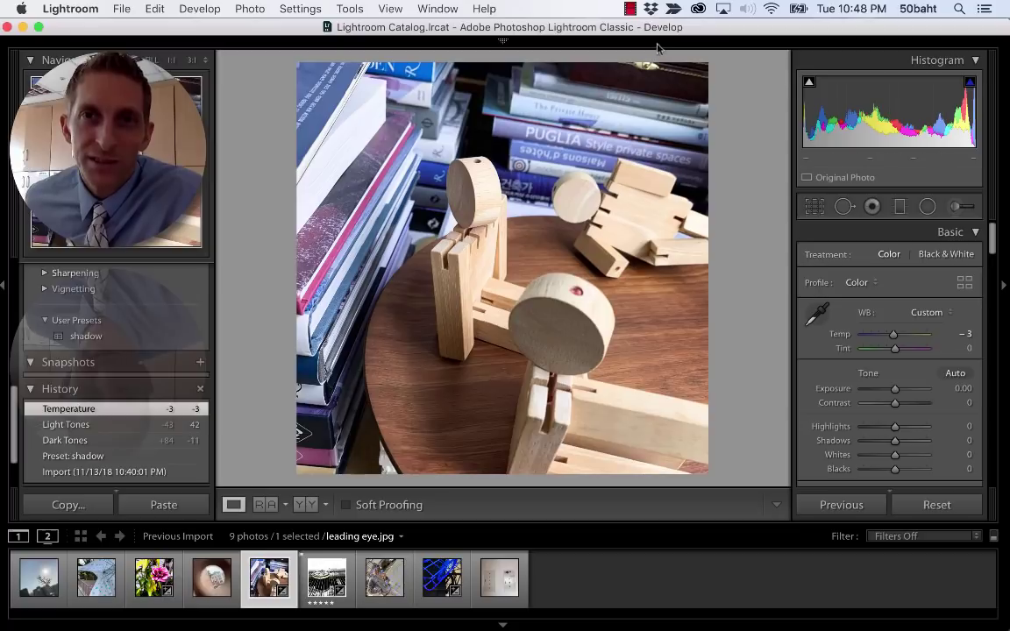
mouse_move(647, 34)
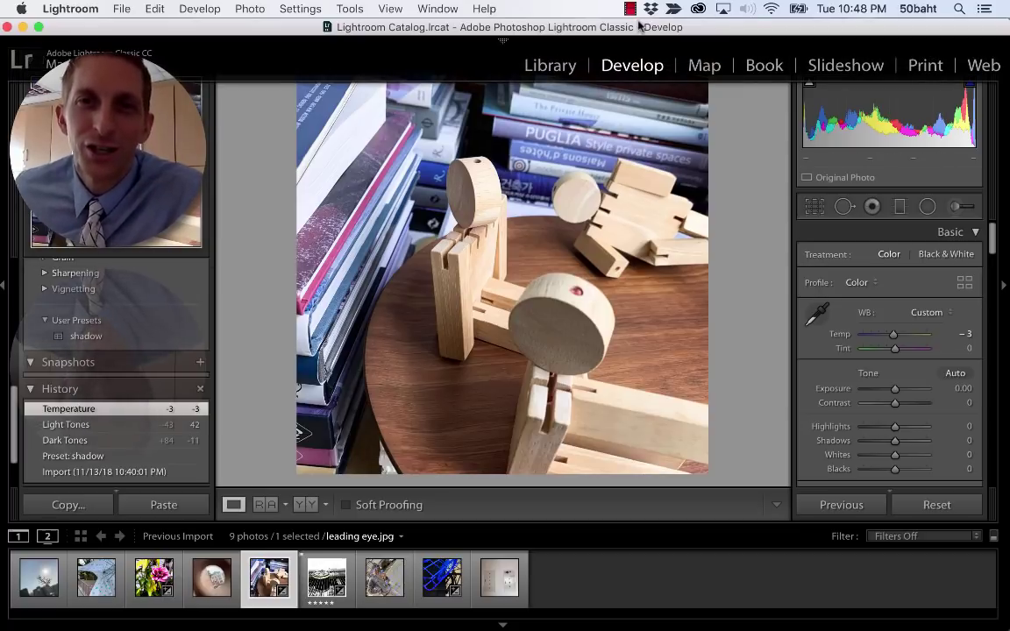